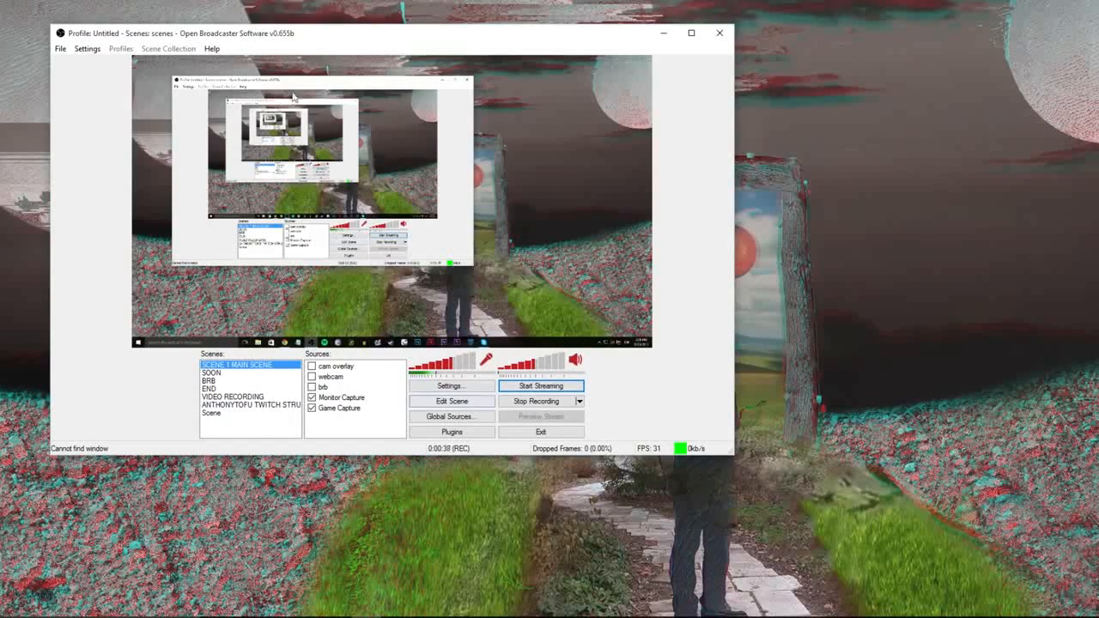
Step: Open the settings window and place it near the upper edge of the screen
left_click_drag(355, 36, 633, 60)
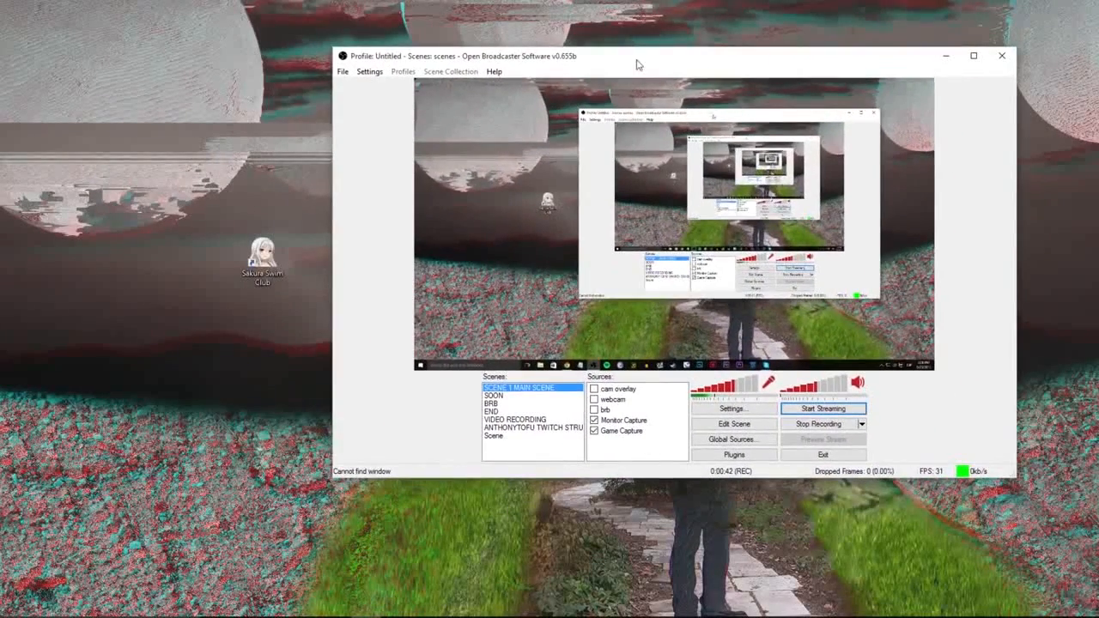
left_click_drag(544, 54, 351, 36)
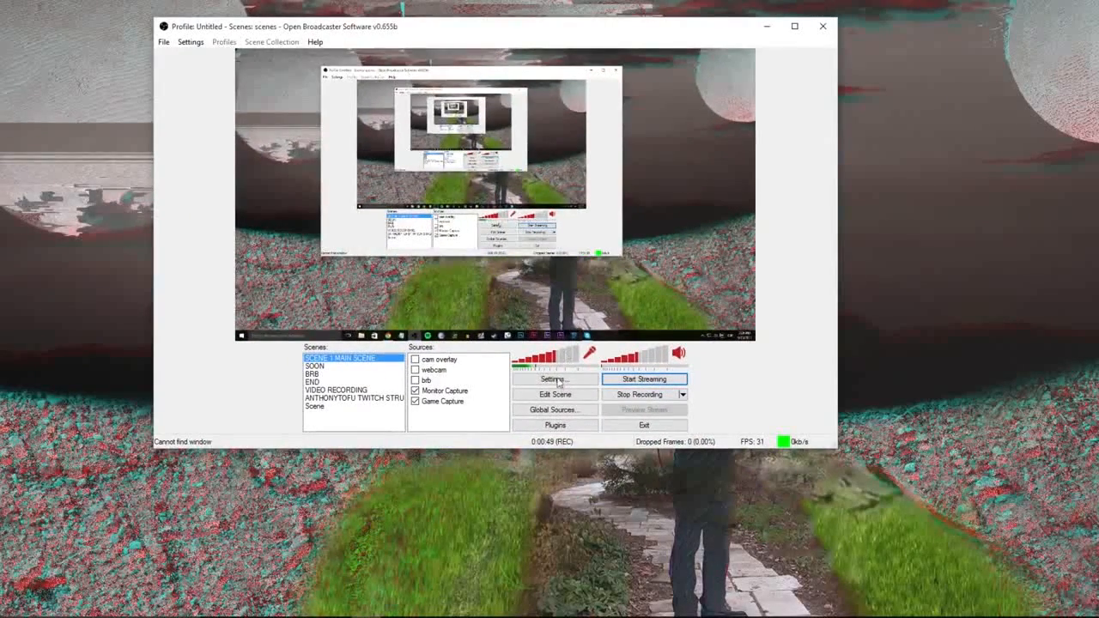
left_click(190, 41)
mouse_move(163, 41)
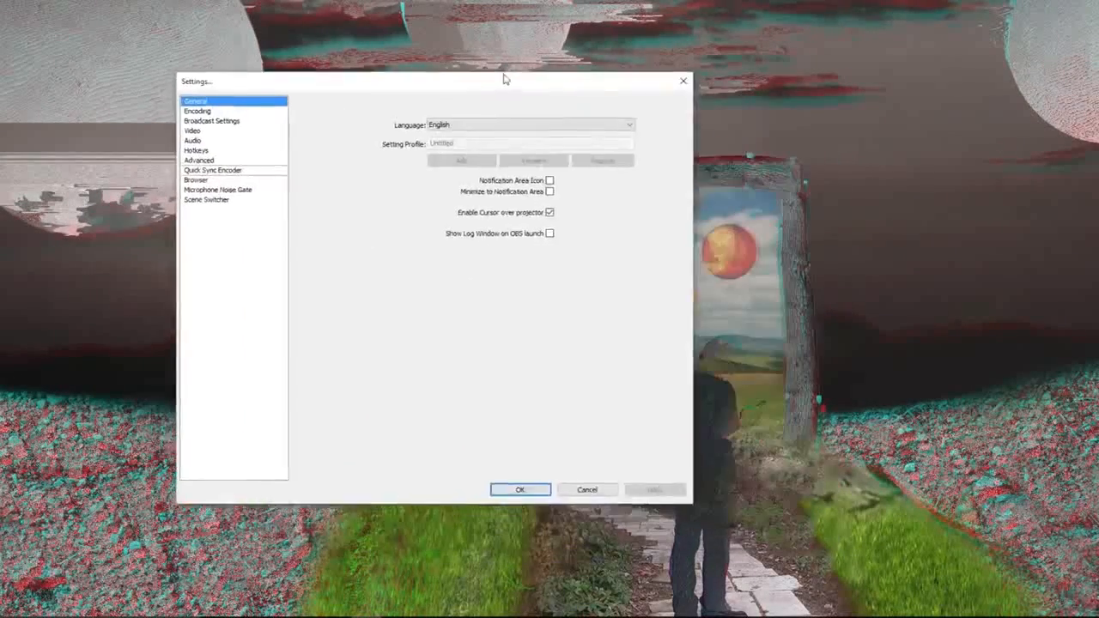
left_click_drag(506, 76, 505, 34)
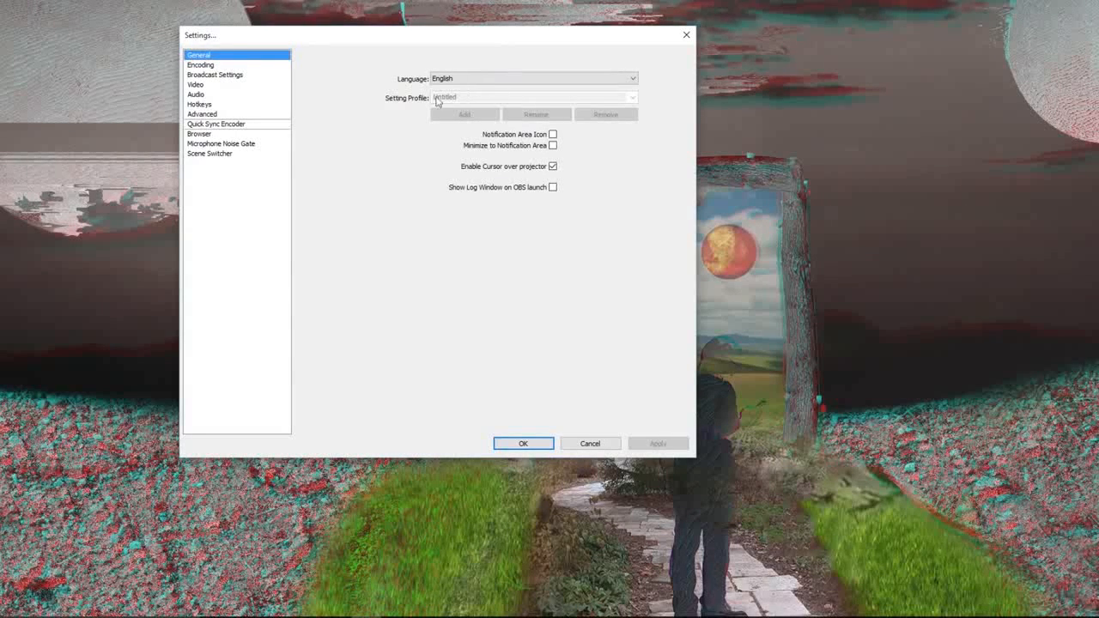
Step: Select English as the language in the general settings
left_click(460, 79)
left_click(459, 79)
left_click(459, 79)
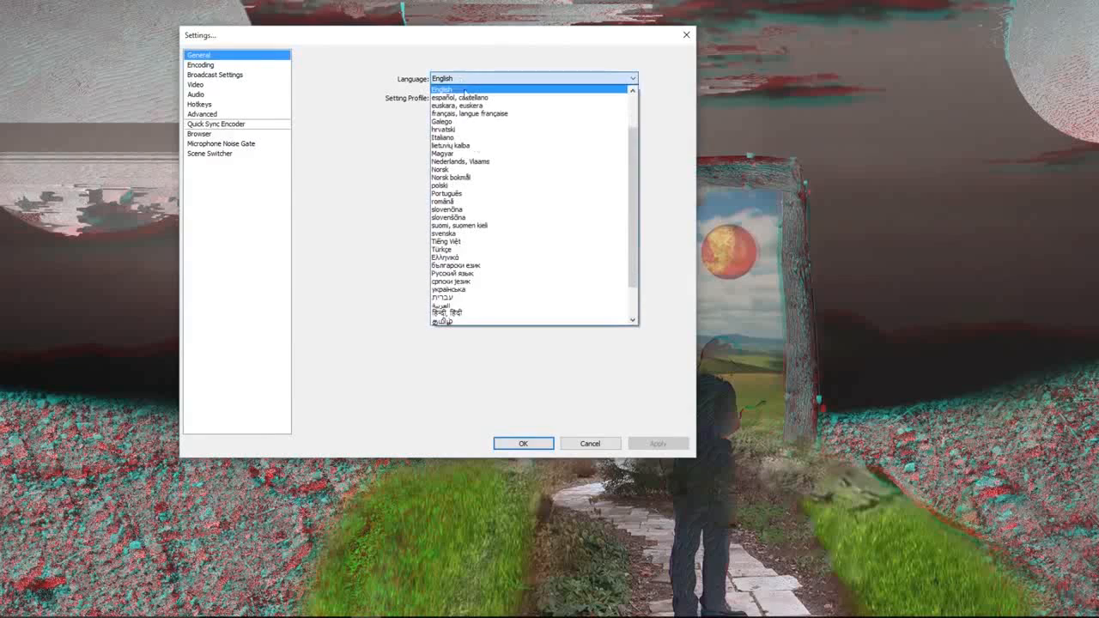
left_click(463, 83)
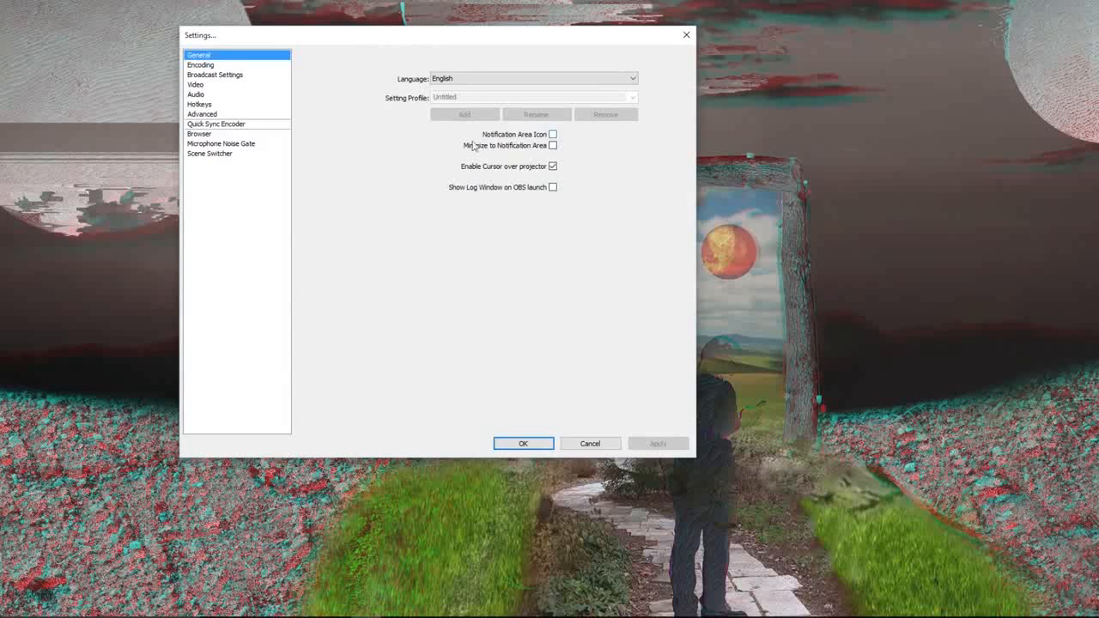
Step: In the encoding settings, turn the custom buffer size off and on again, and leave without saving the changes
left_click(229, 67)
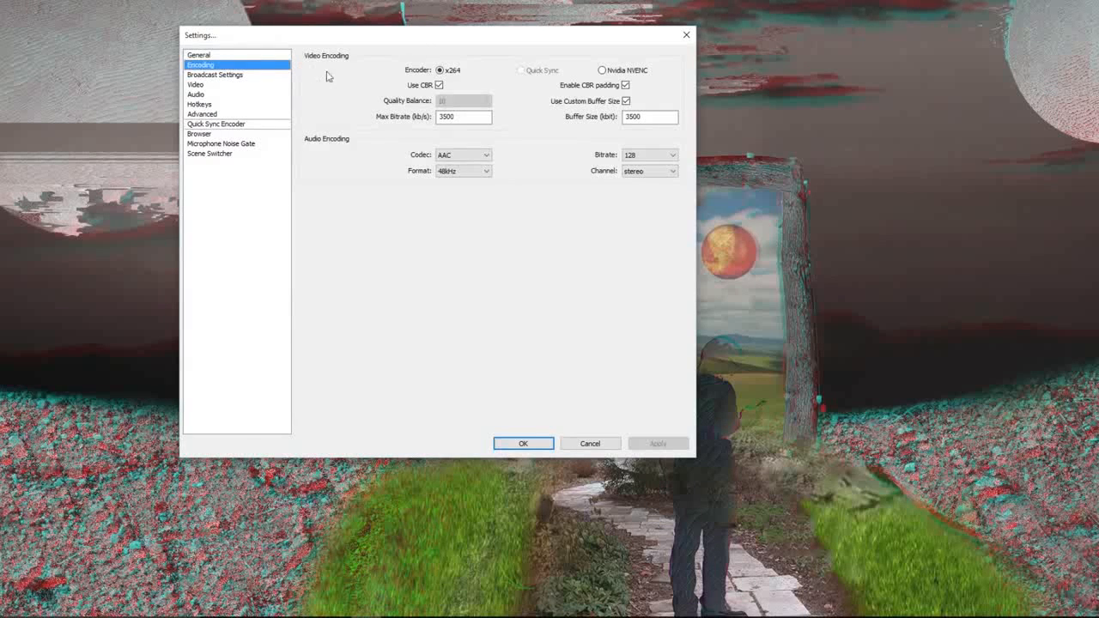
double_click(460, 116)
left_click(625, 101)
left_click(626, 101)
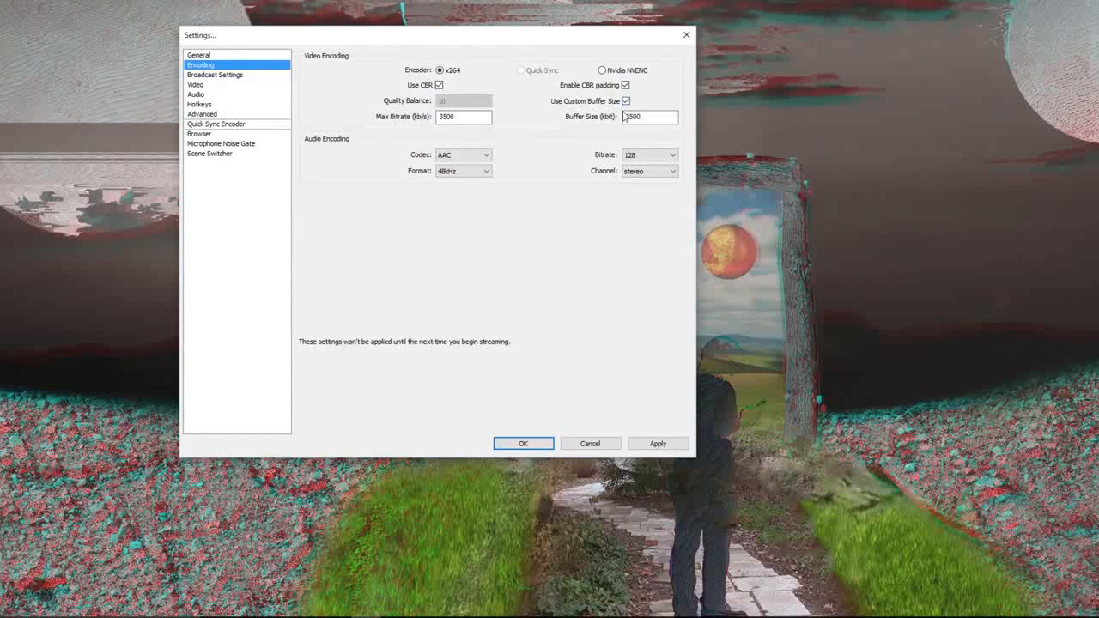
left_click(284, 85)
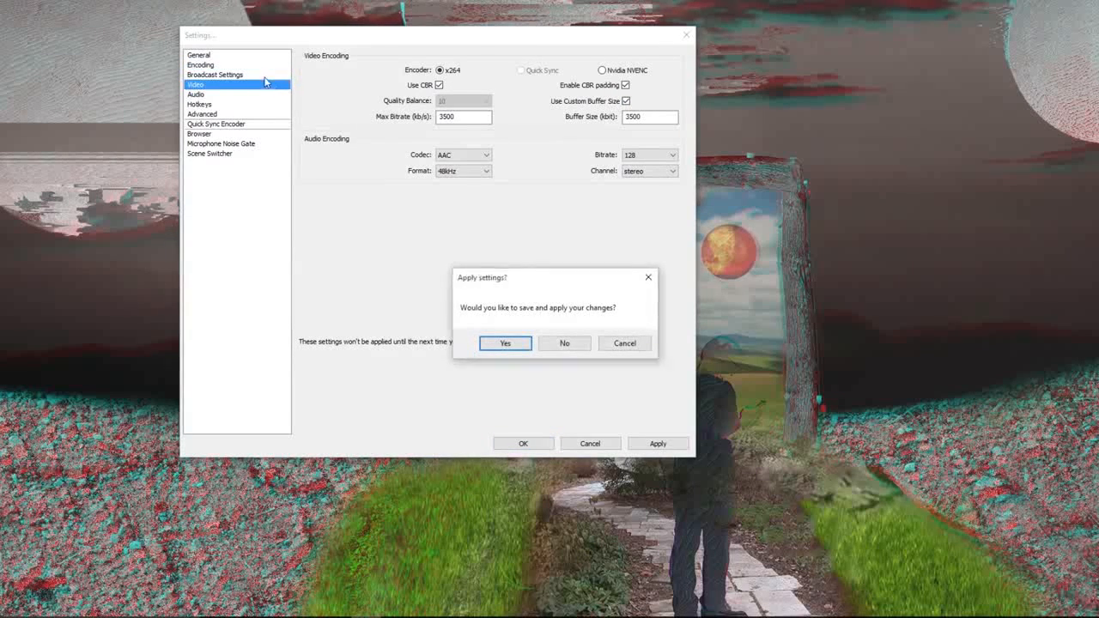
left_click(565, 344)
Step: In the broadcast settings, switch the mode to File Output Only and back to Live Stream
left_click(242, 76)
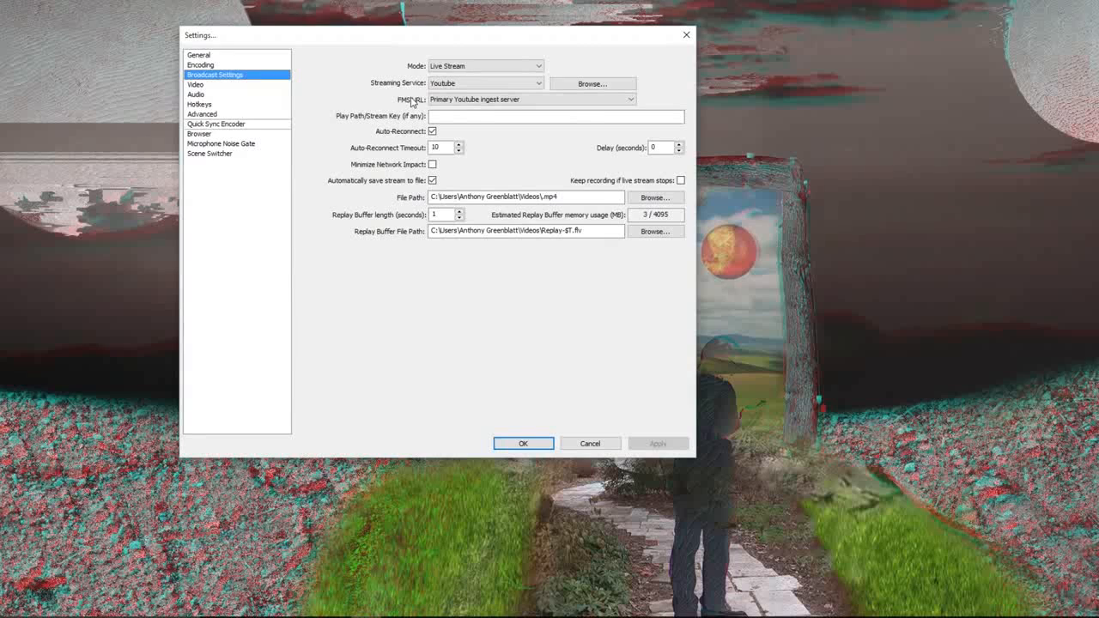
left_click(490, 65)
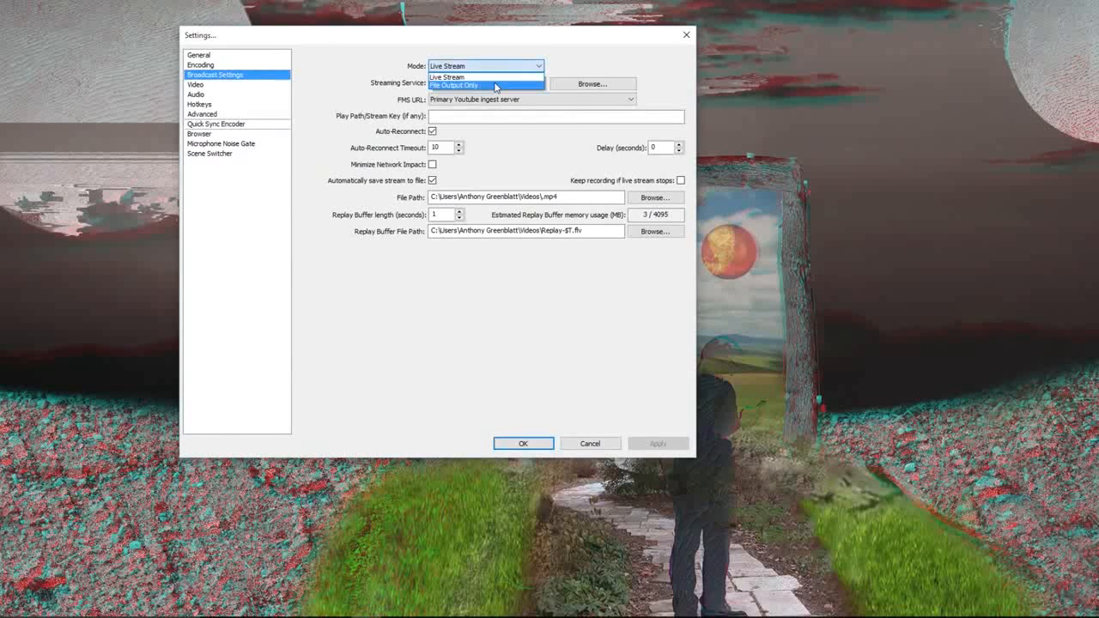
left_click(495, 86)
left_click(488, 66)
left_click(488, 77)
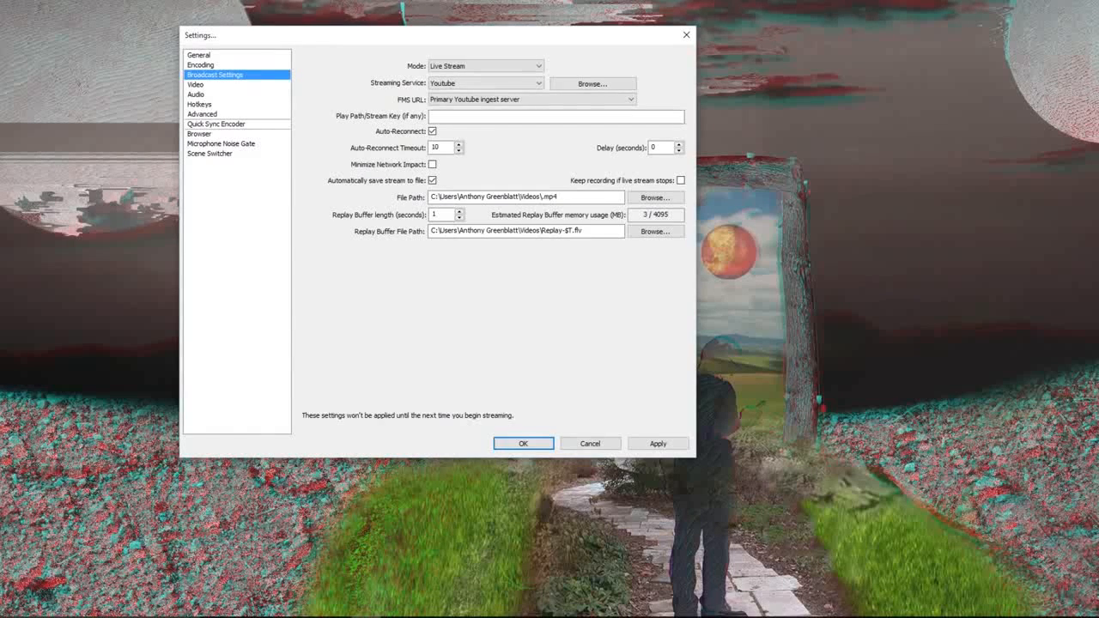
left_click(489, 67)
left_click(474, 76)
Step: Choose Youtube as the streaming service and look through its FMS URL ingest servers
left_click(485, 83)
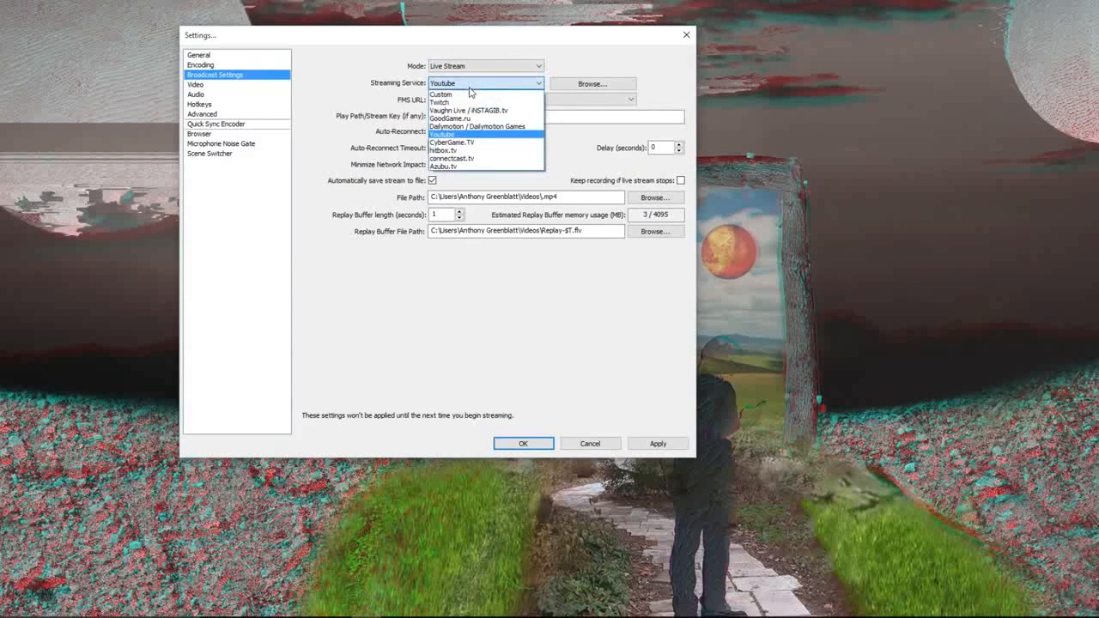
left_click(446, 134)
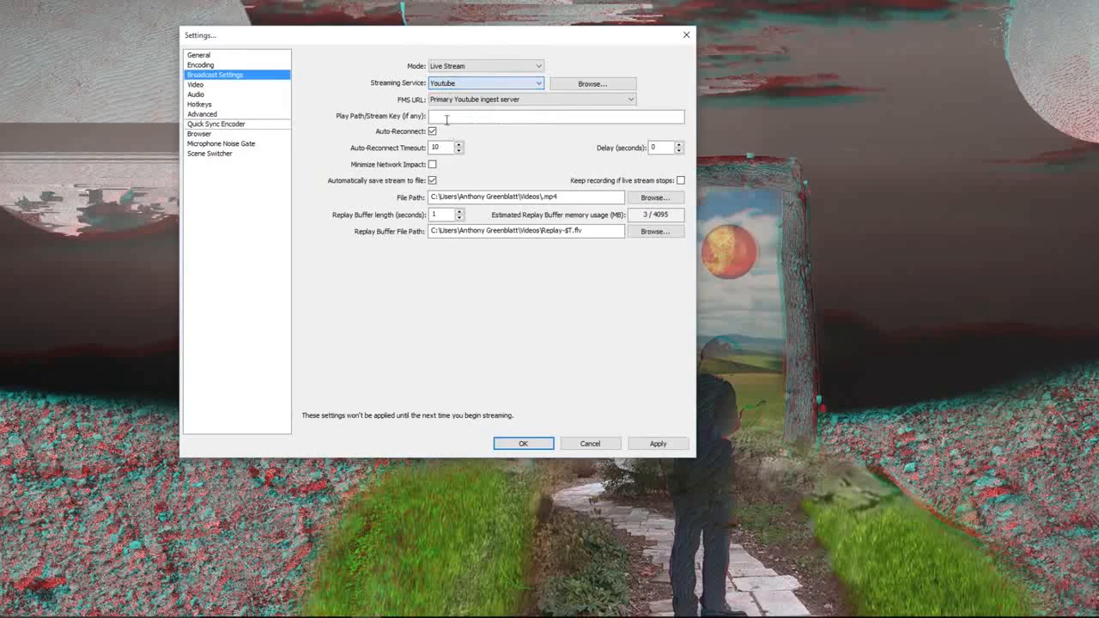
left_click(488, 104)
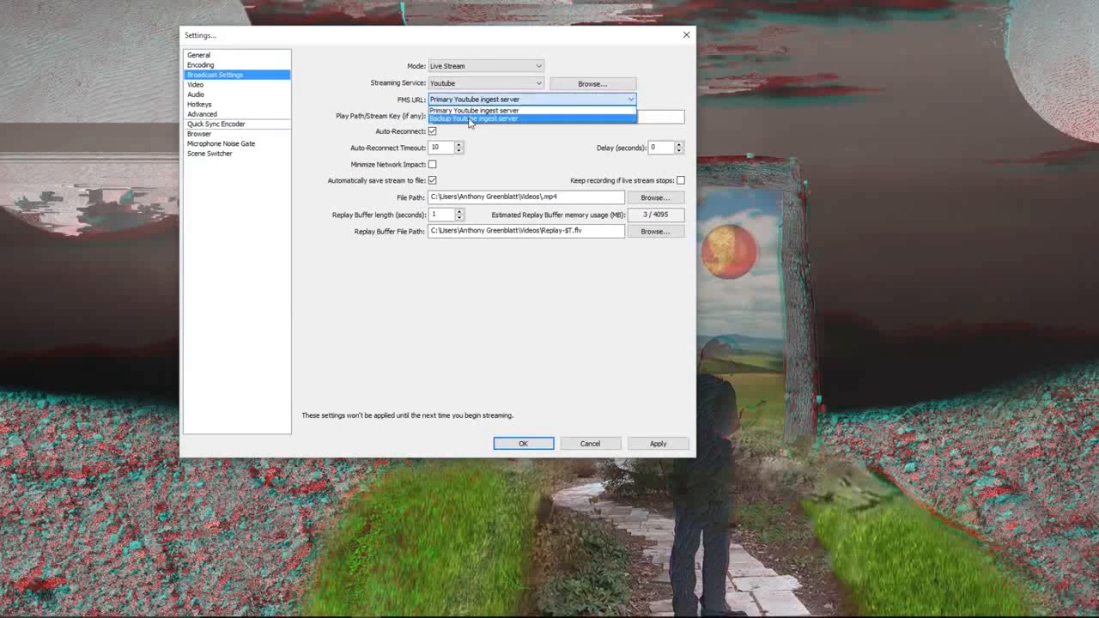
left_click(448, 98)
Step: Change the streaming service to Twitch and pick the US West: Los Angeles, CA server
left_click(453, 83)
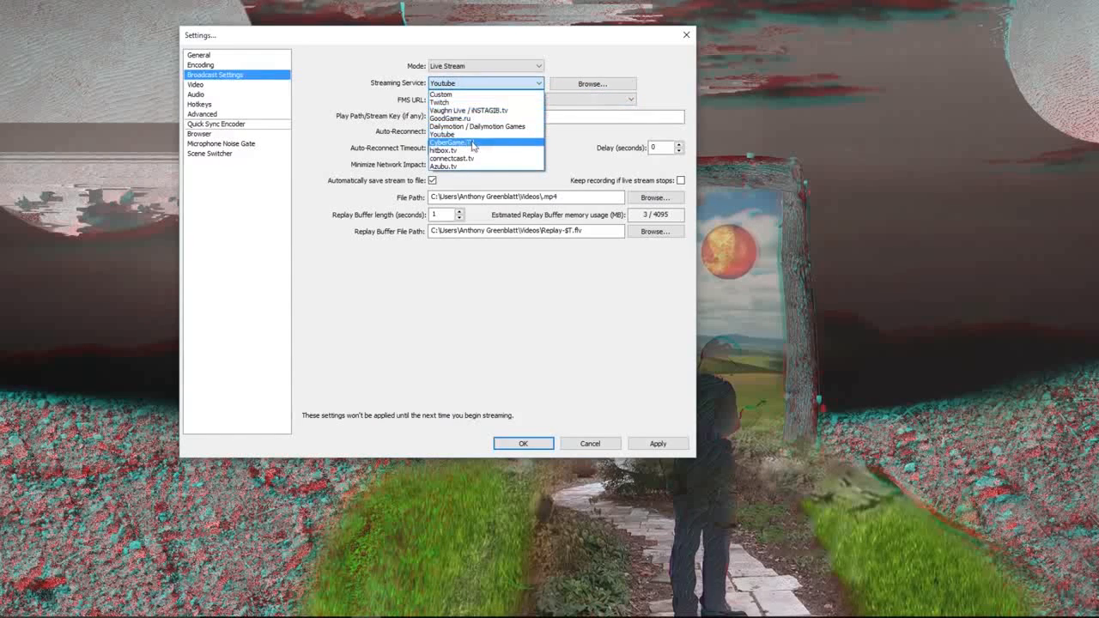
left_click(442, 102)
left_click(473, 100)
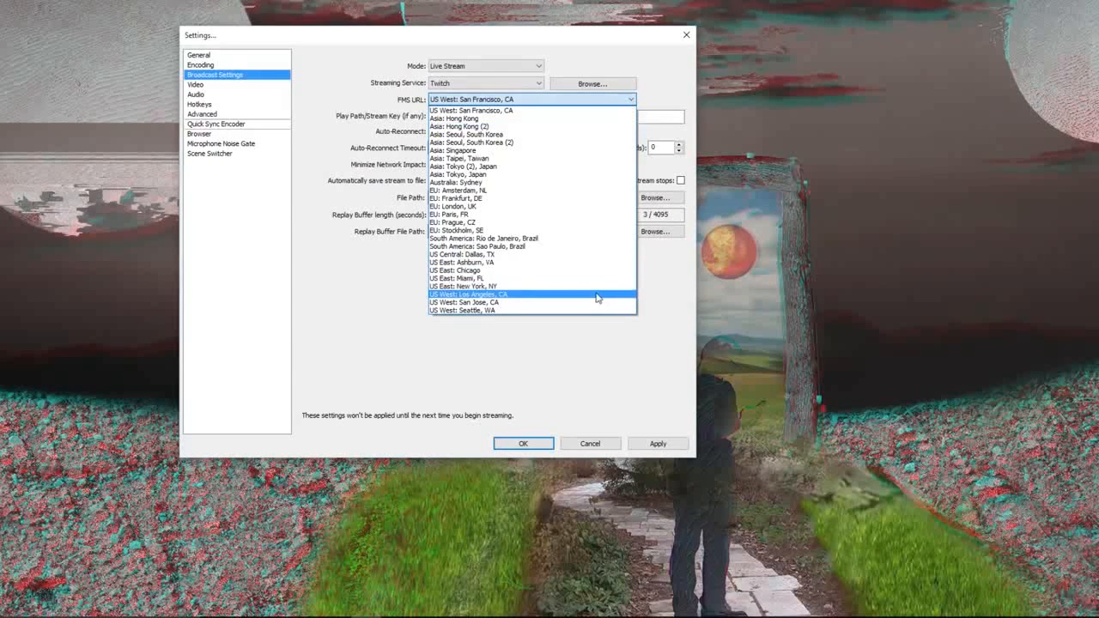
left_click(556, 295)
Step: Set the streaming service back to Youtube and place the cursor in the empty stream key field
left_click(485, 83)
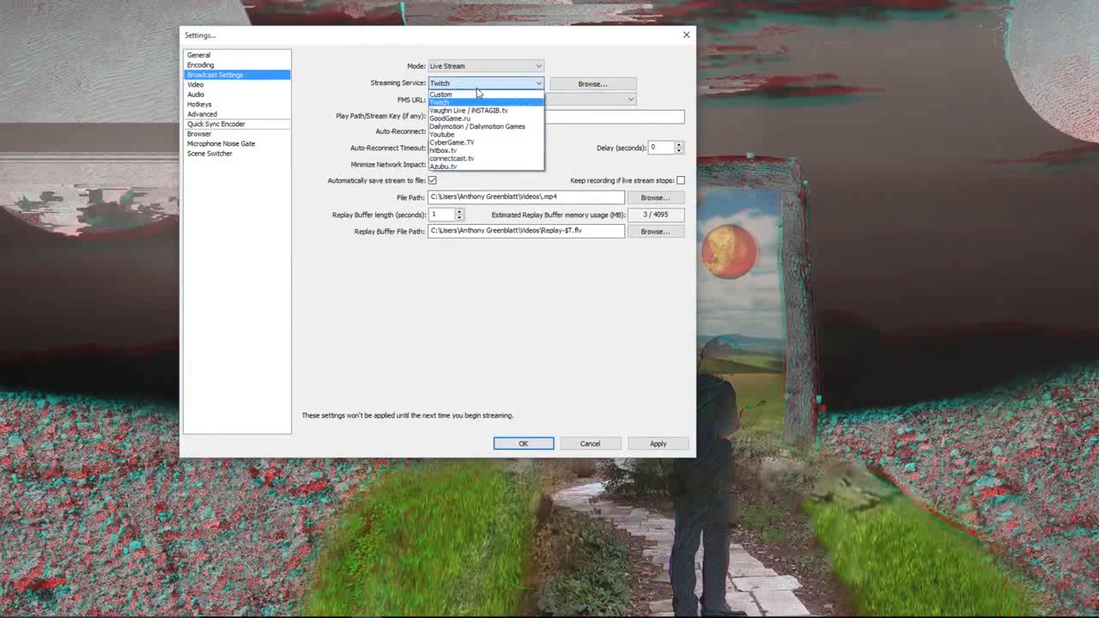
left_click(446, 134)
left_click(465, 118)
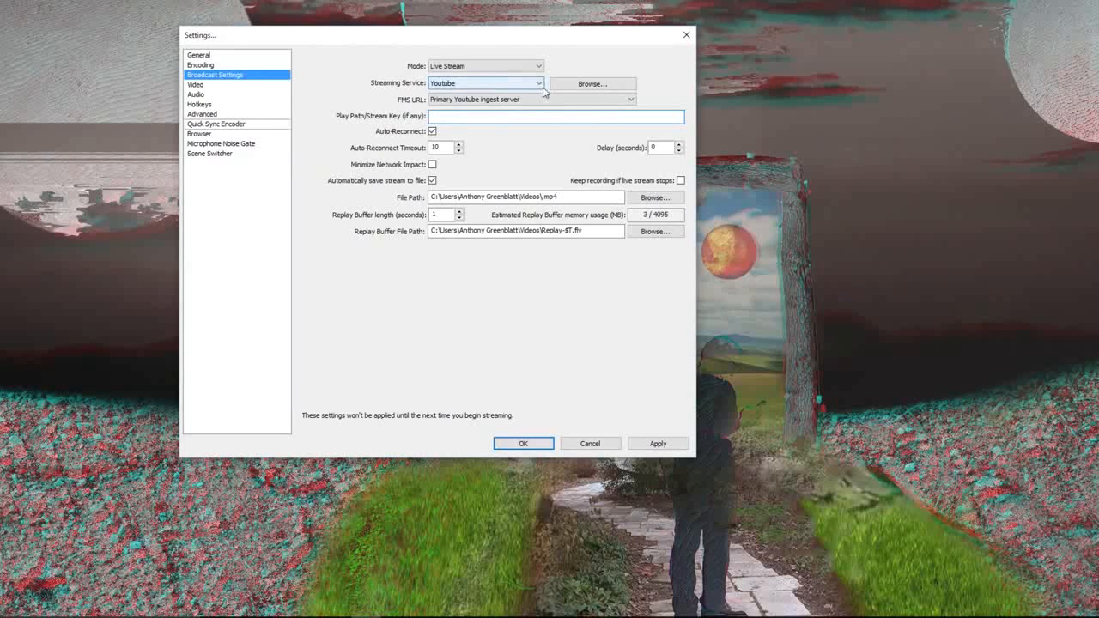
Step: Toggle Auto-Reconnect repeatedly and leave it turned off
left_click(432, 131)
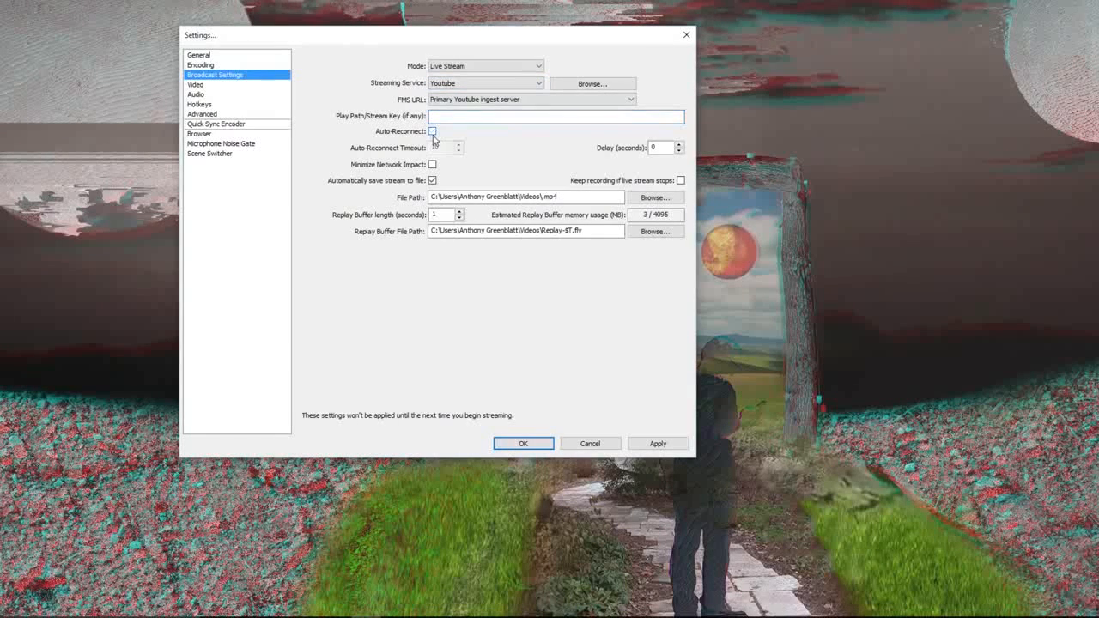
left_click(432, 133)
left_click(432, 134)
left_click(431, 133)
left_click(431, 133)
left_click(431, 133)
left_click(431, 133)
Step: Enable keeping the recording if the live stream stops, and go to the video settings without saving the broadcast changes
mouse_move(473, 196)
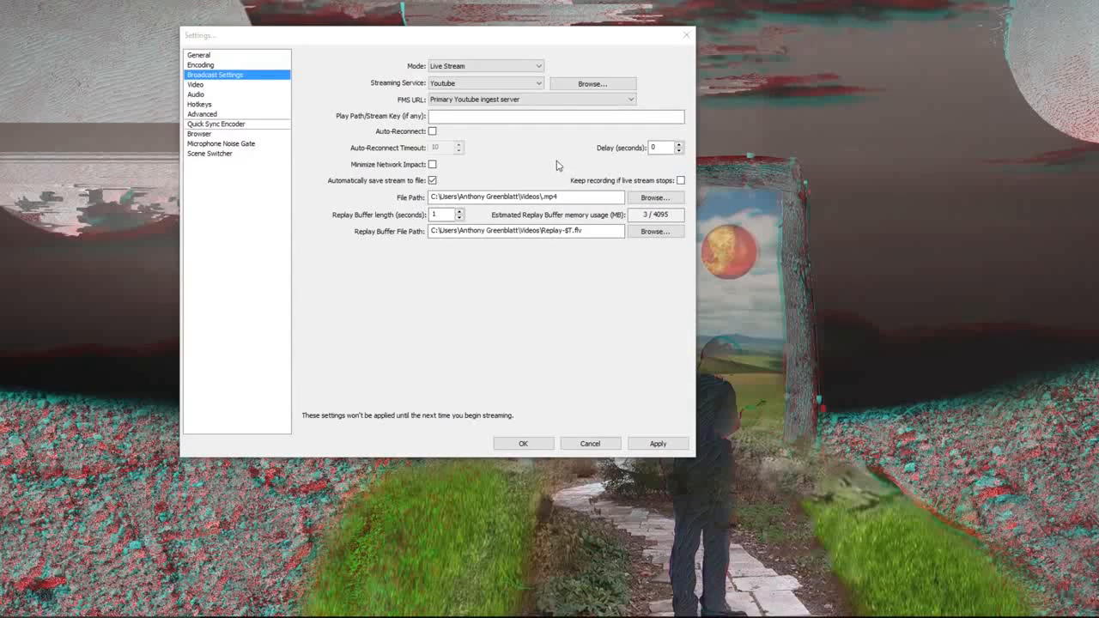
mouse_move(547, 197)
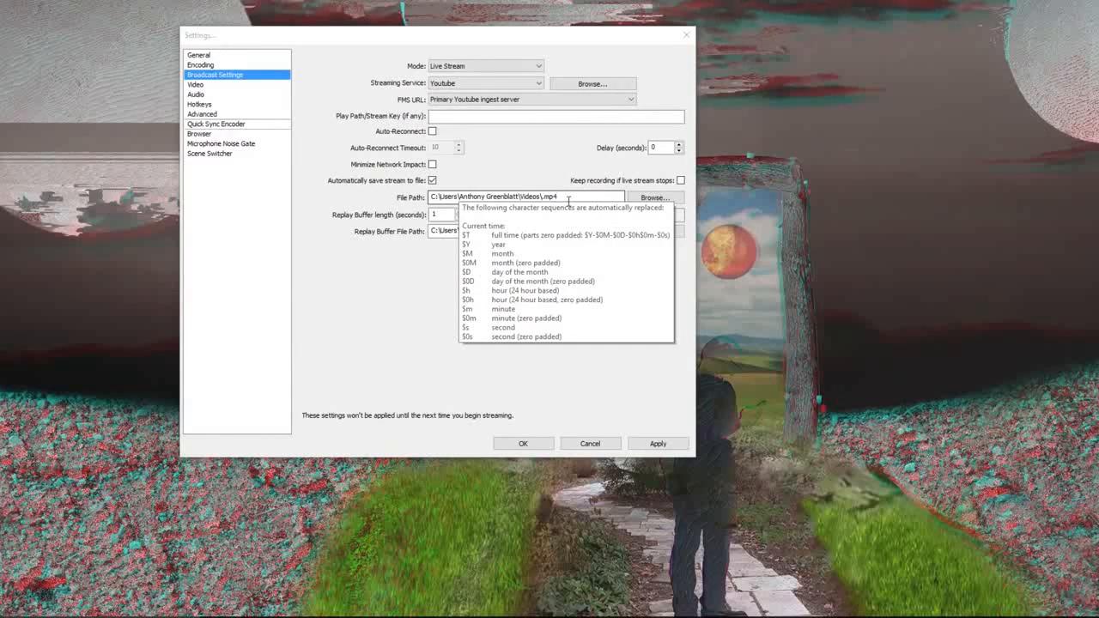
left_click(573, 181)
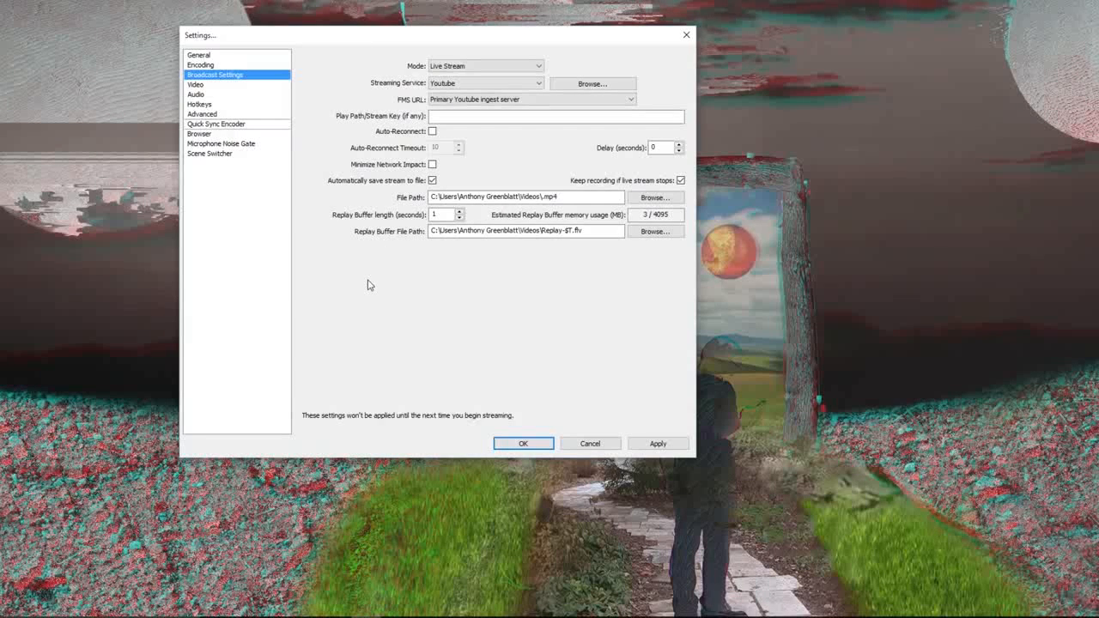
left_click(211, 85)
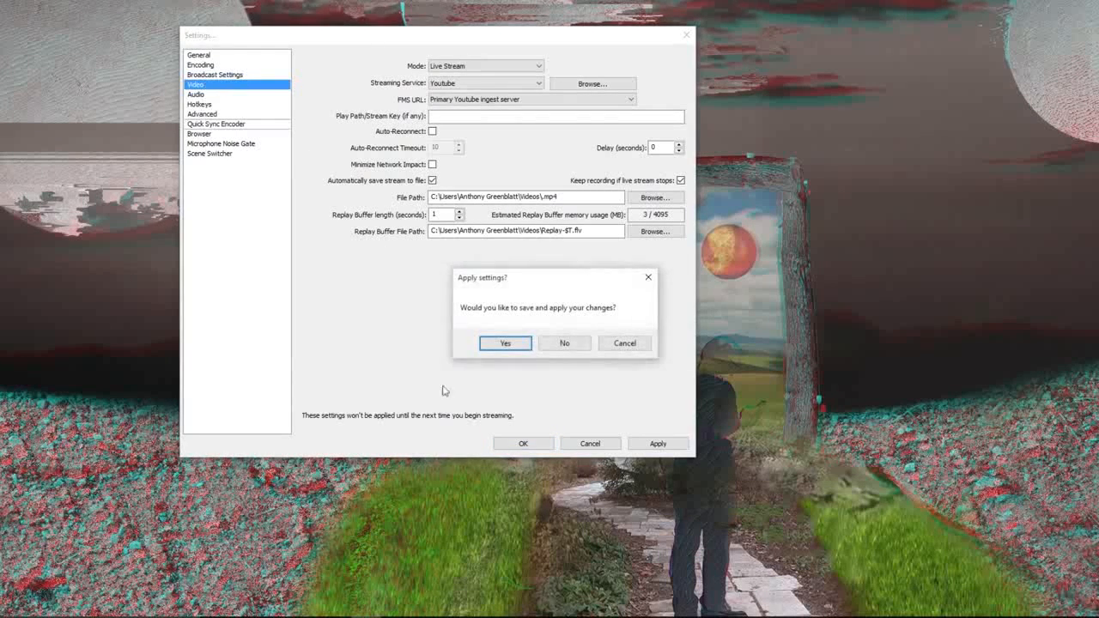
left_click(553, 346)
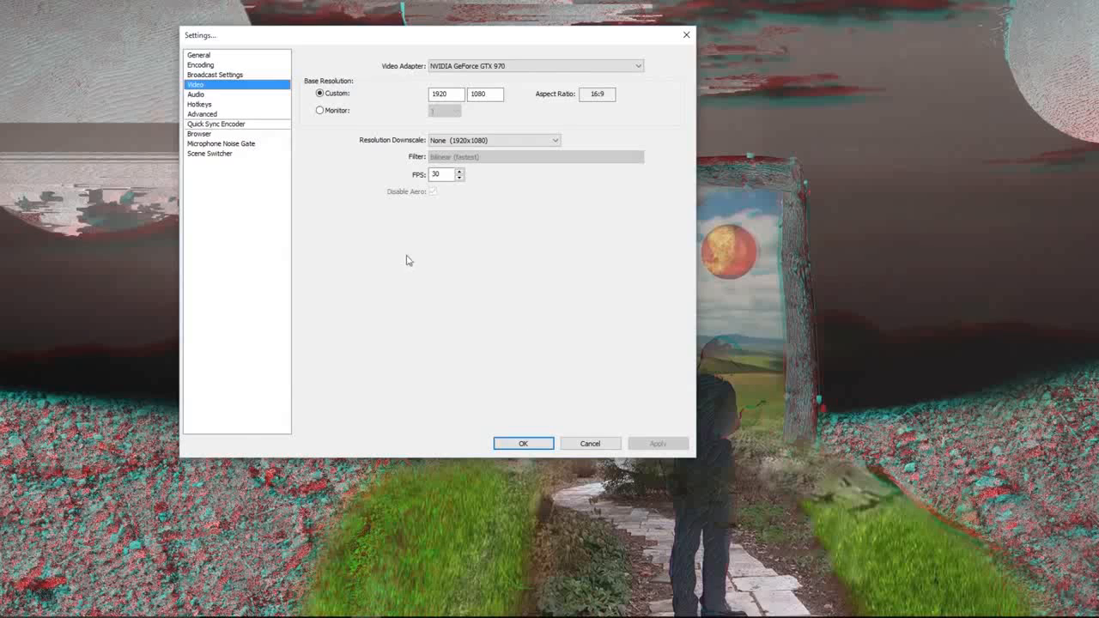
Step: Select no resolution downscale (1920x1080) and switch the base resolution from Custom to Monitor
left_click(450, 141)
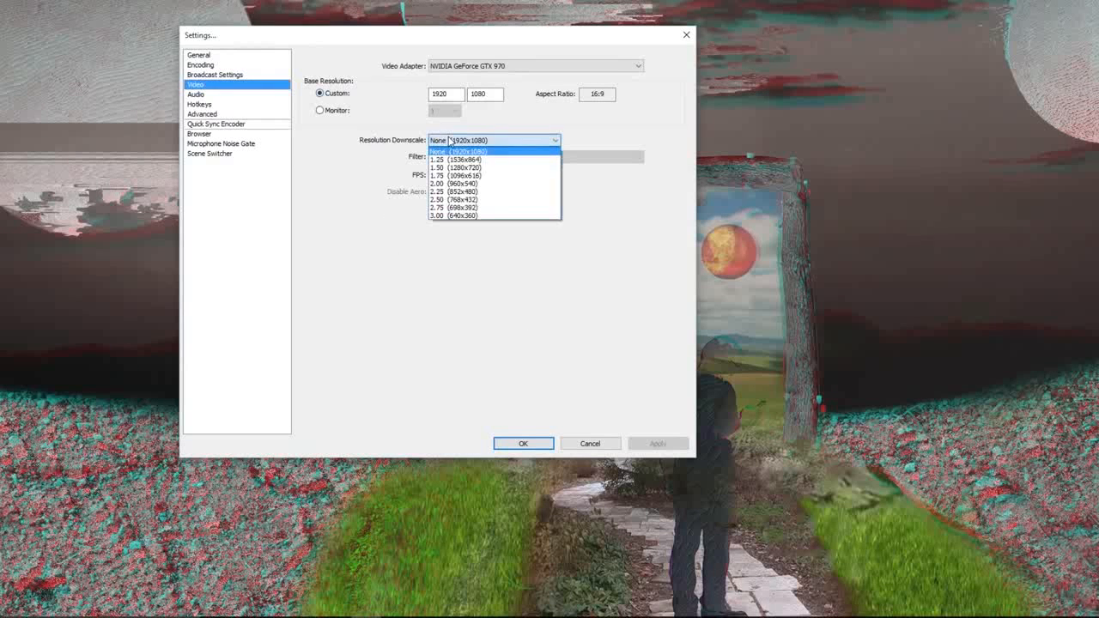
left_click(455, 147)
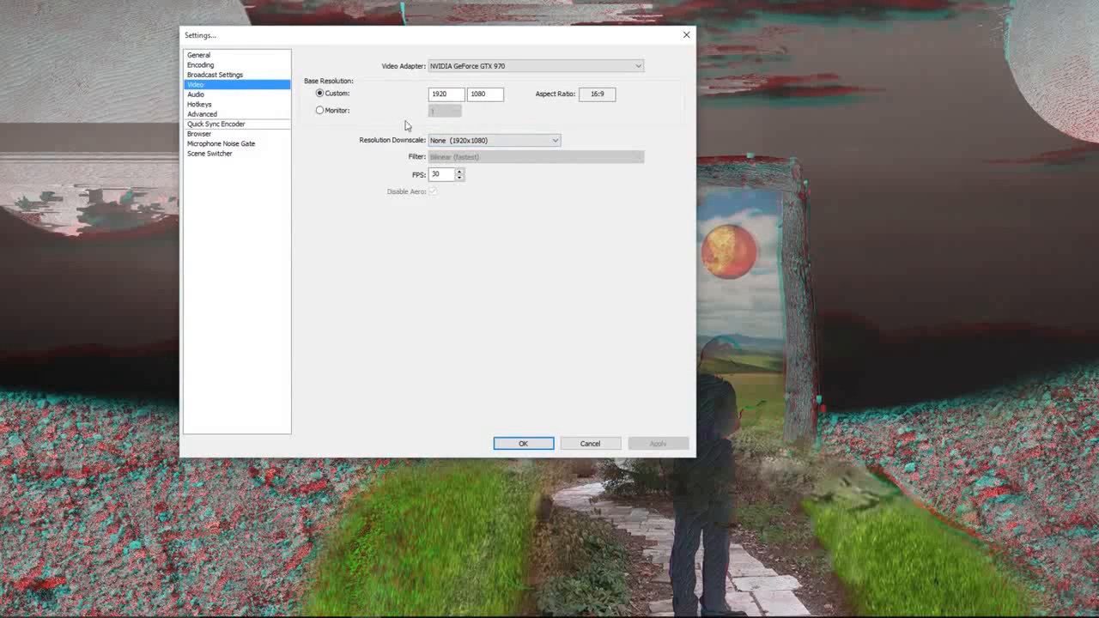
left_click(320, 92)
left_click(325, 112)
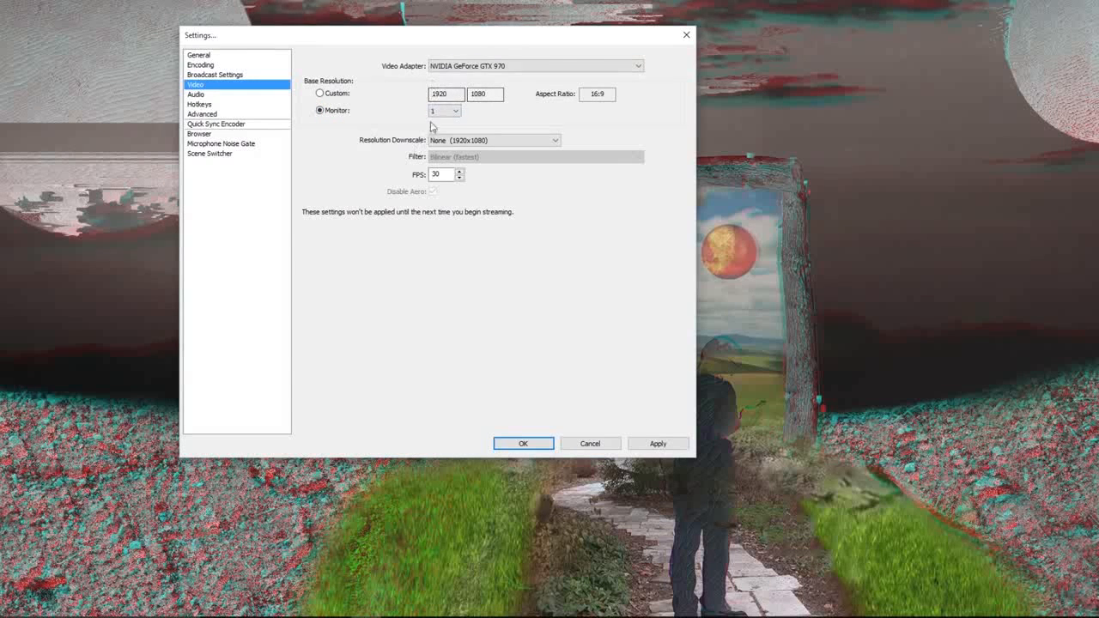
Step: Choose the NVIDIA GeForce GTX 970 video adapter, and go to the audio settings without saving the video changes
left_click(483, 68)
left_click(484, 75)
left_click(451, 68)
left_click(446, 76)
left_click(242, 94)
left_click(568, 342)
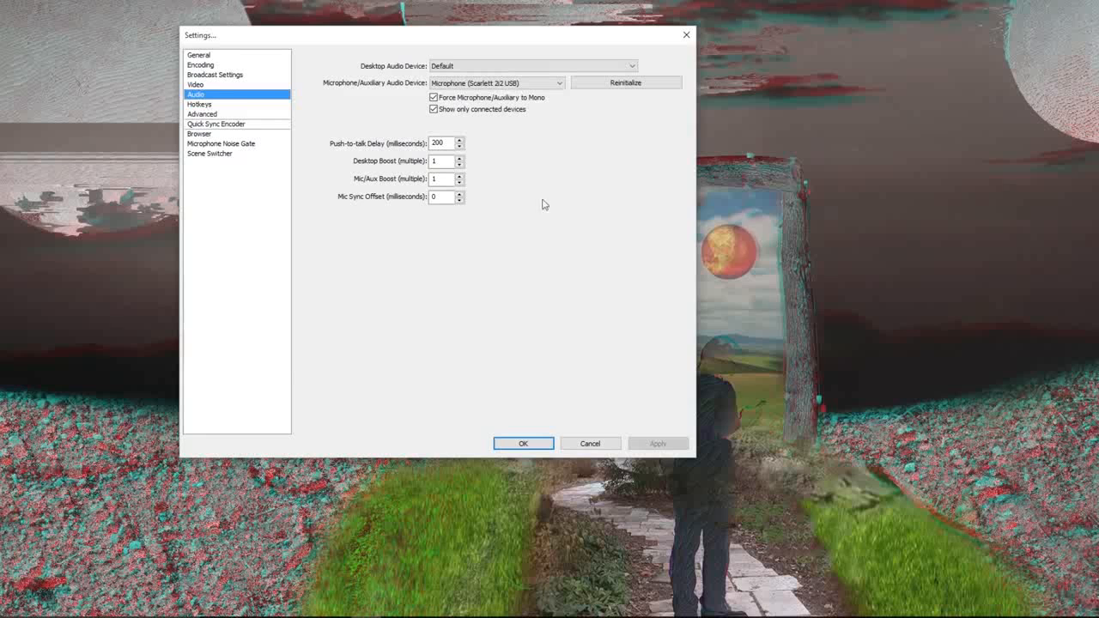
Step: Set the desktop audio device to Default and the microphone device to Microphone (Scarlett 2i2 USB)
left_click(461, 68)
left_click(457, 72)
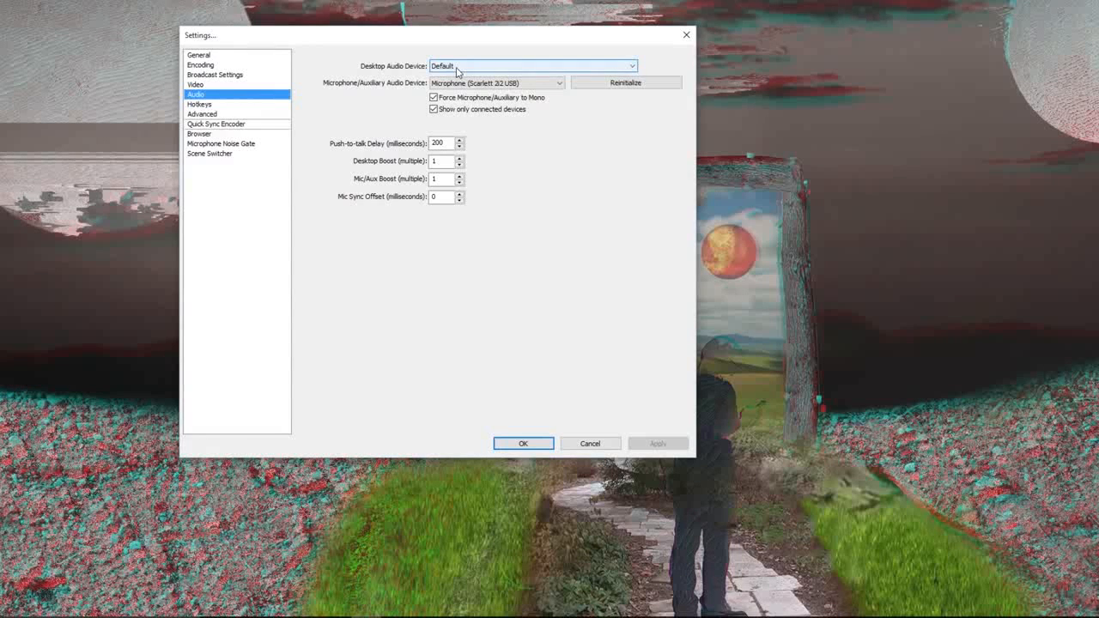
left_click(458, 72)
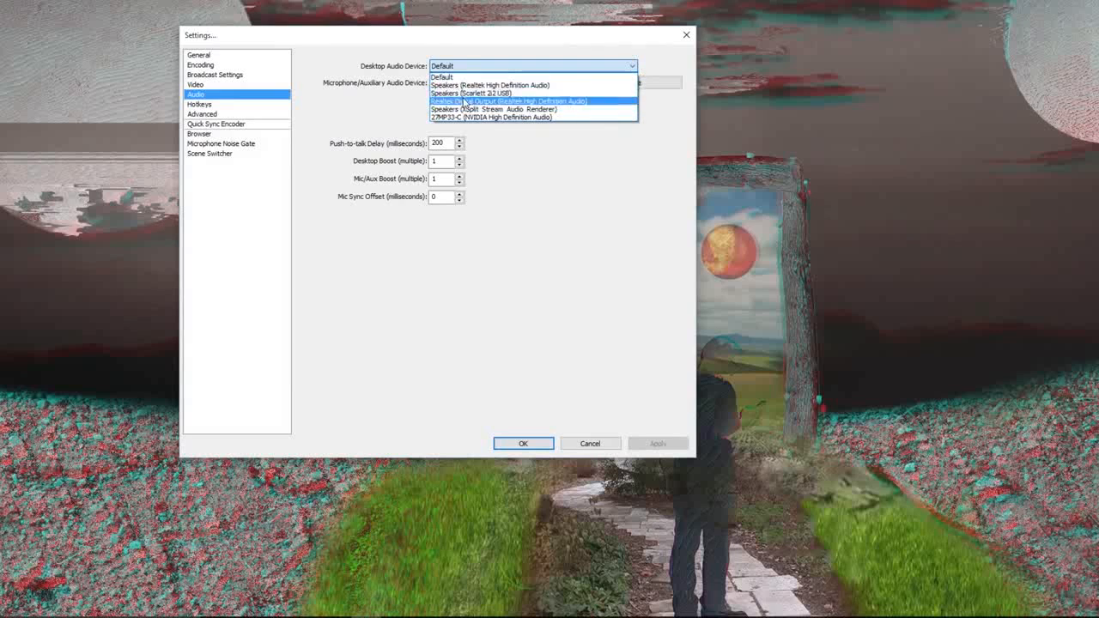
left_click(459, 76)
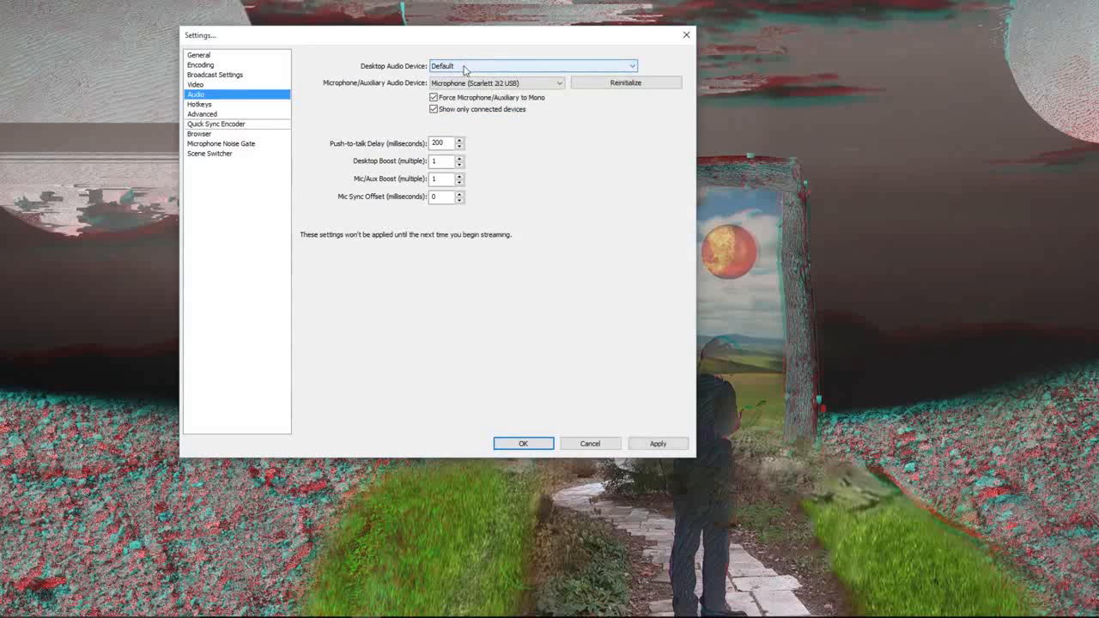
left_click(511, 71)
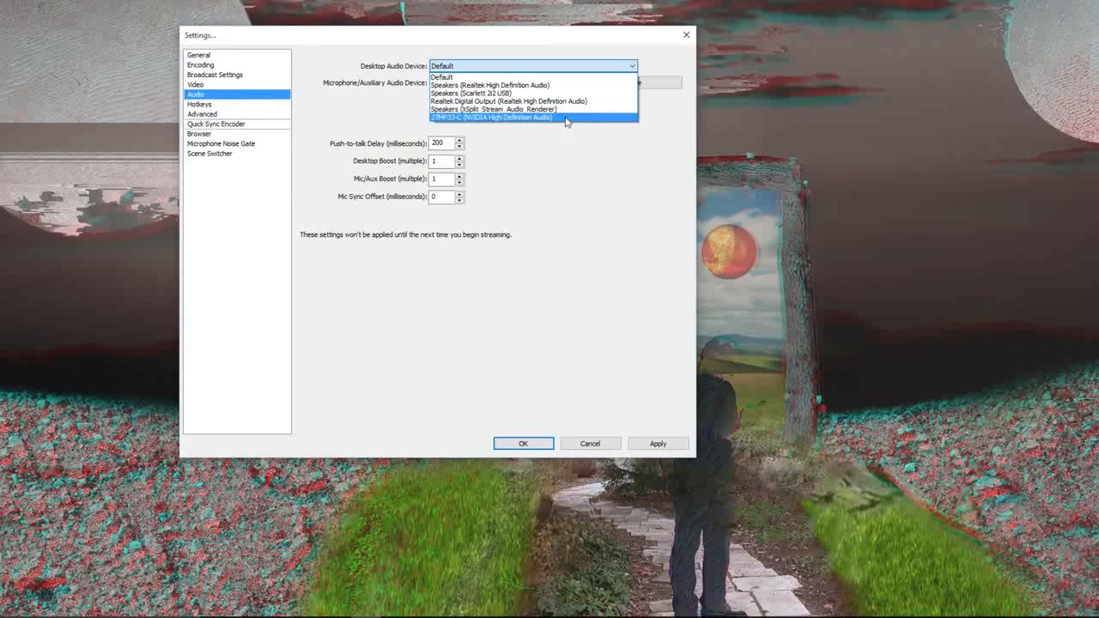
left_click(482, 78)
left_click(486, 82)
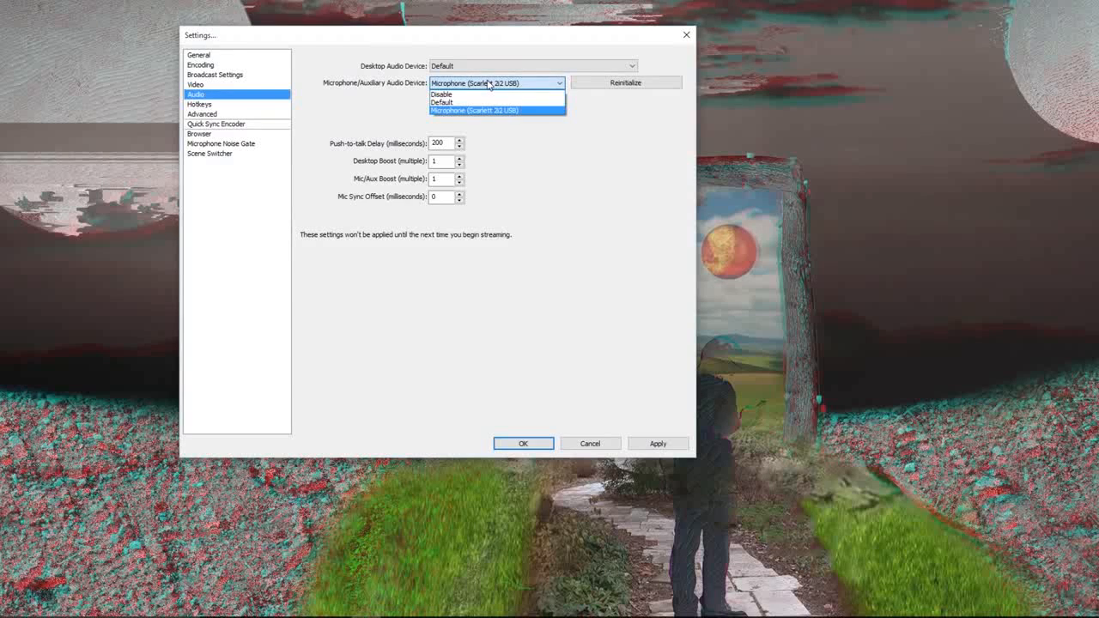
left_click(516, 111)
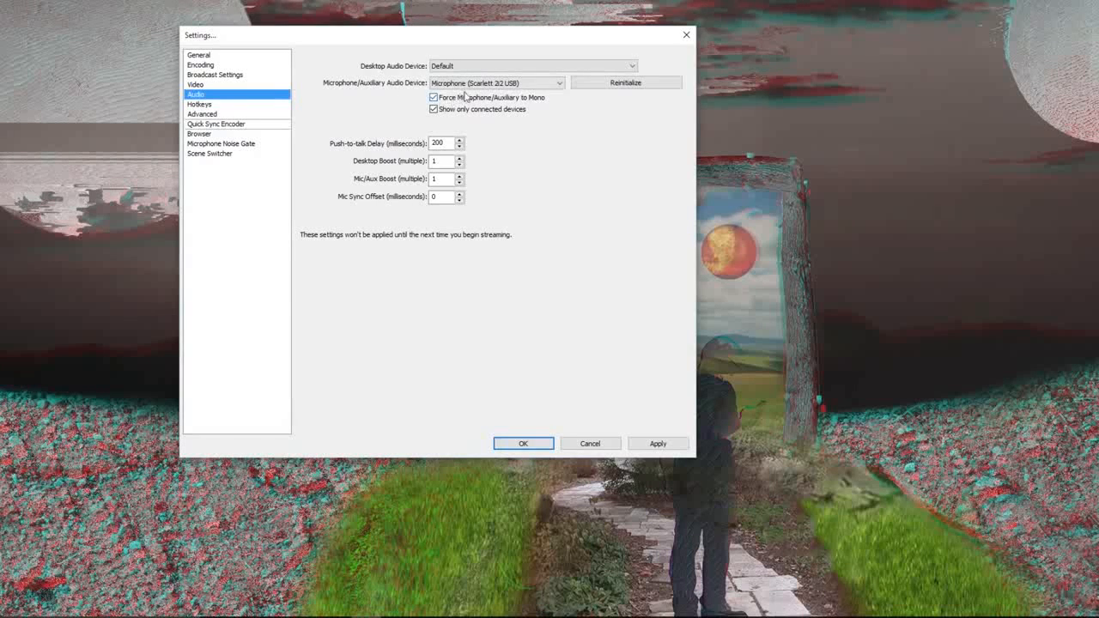
Step: Choose Microphone (Scarlett 2i2 USB), turn off Show only connected devices, and check the desktop and microphone device choices
left_click(474, 86)
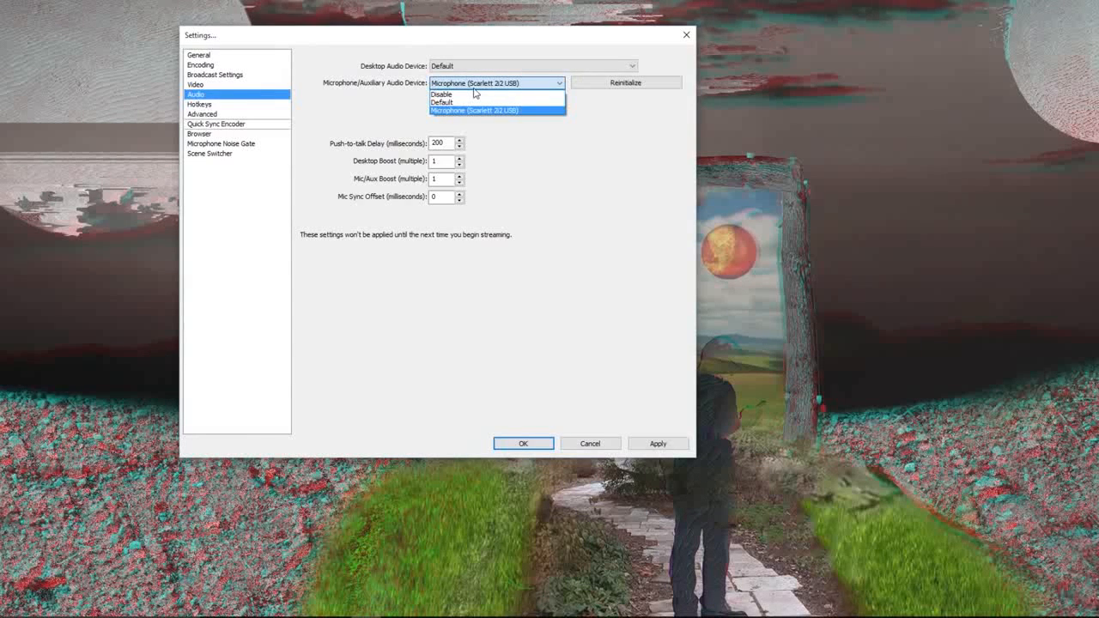
left_click(522, 111)
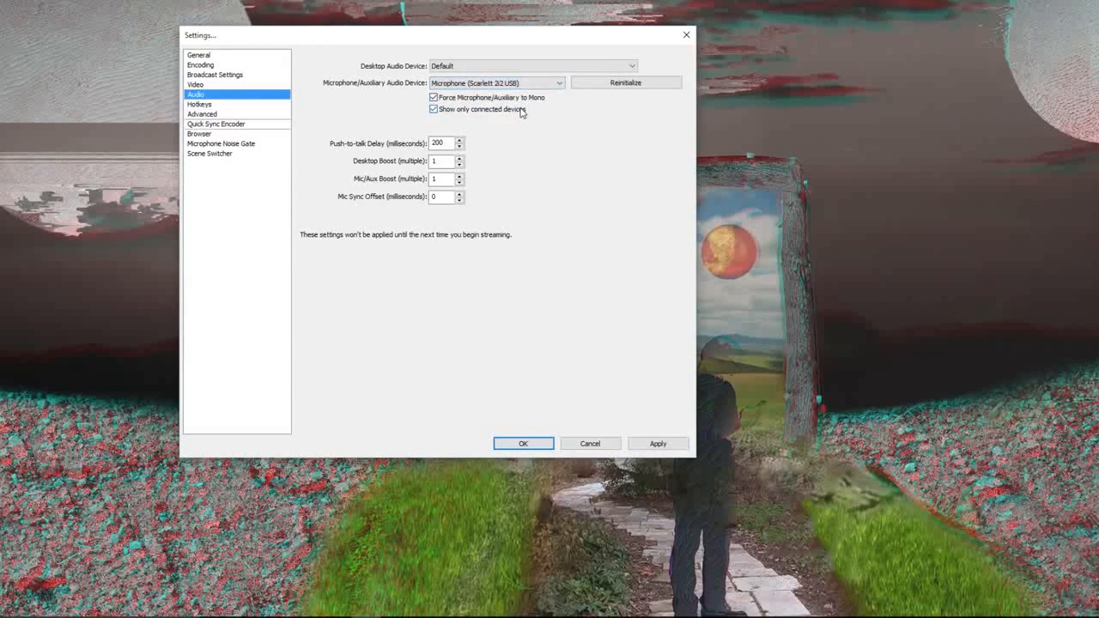
left_click(433, 109)
left_click(453, 83)
left_click(453, 83)
left_click(461, 69)
left_click(466, 84)
left_click(466, 84)
Step: Show only connected devices again, recheck the device choices, then apply the audio settings and go to the hotkey settings
left_click(434, 109)
left_click(447, 84)
left_click(446, 83)
left_click(456, 68)
left_click(455, 67)
left_click(657, 444)
left_click(227, 104)
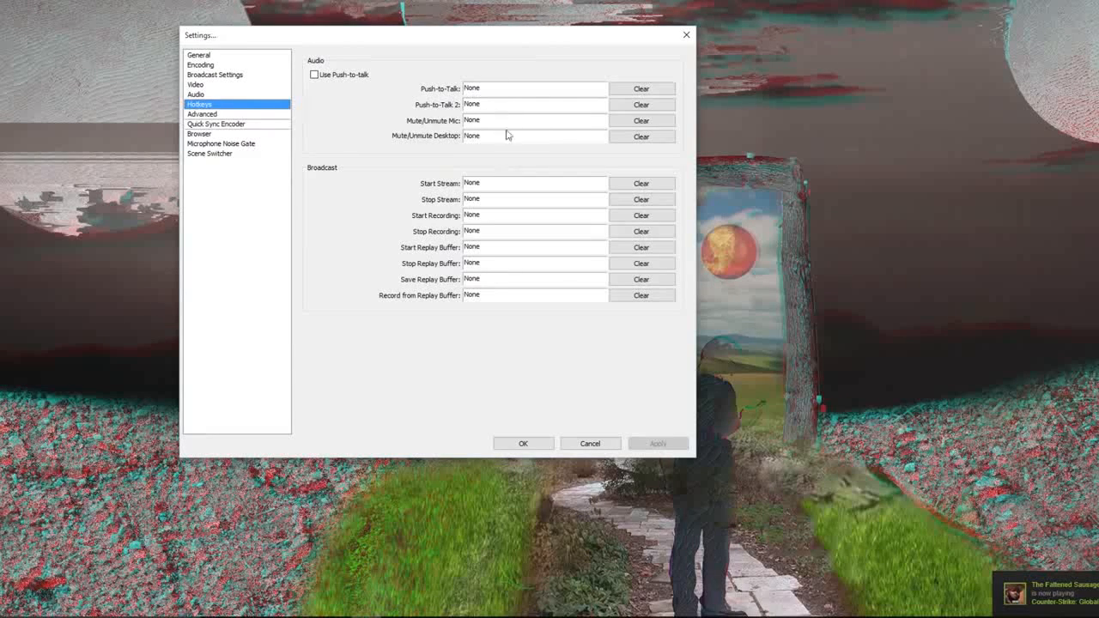
Step: Review the process priority class and scene buffering time in the advanced settings, and disable Allow other modifiers on hotkeys
left_click(236, 115)
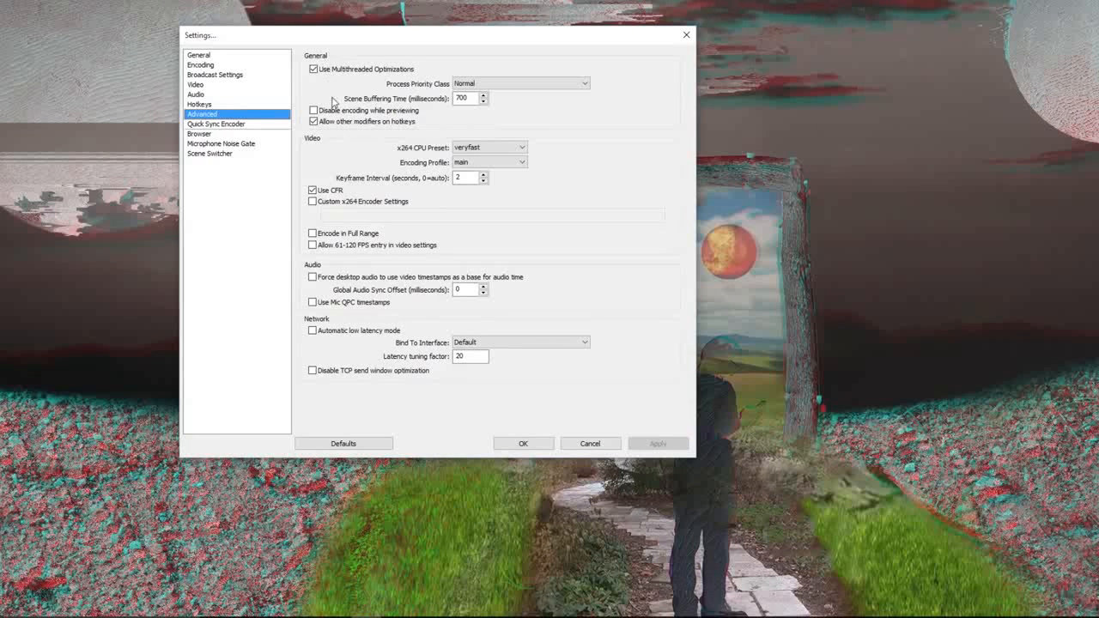
left_click(505, 83)
left_click(514, 83)
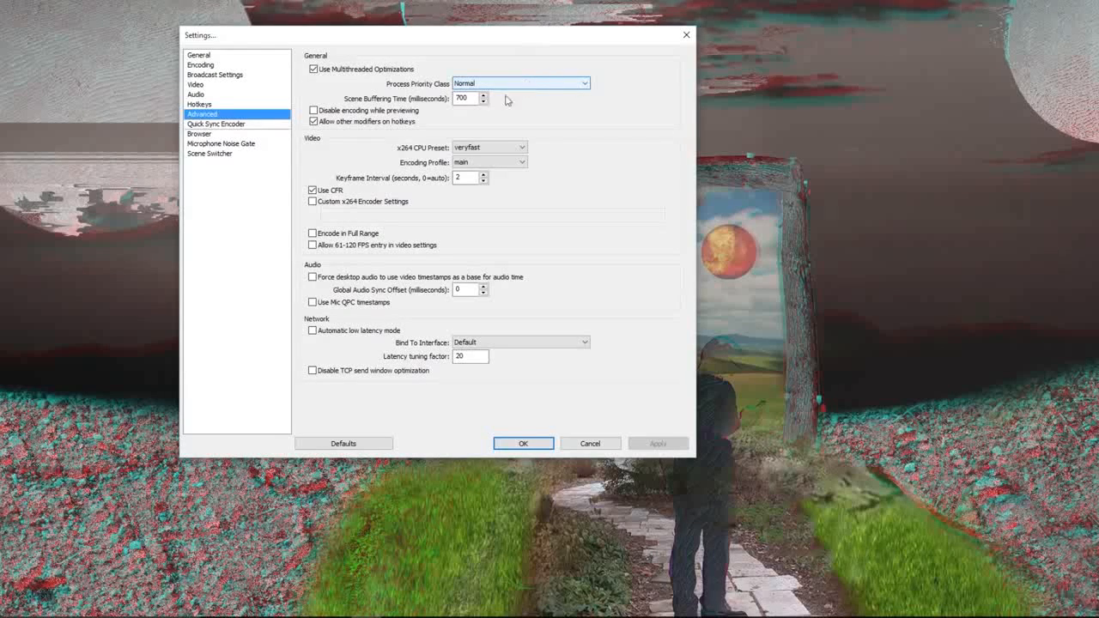
left_click(458, 99)
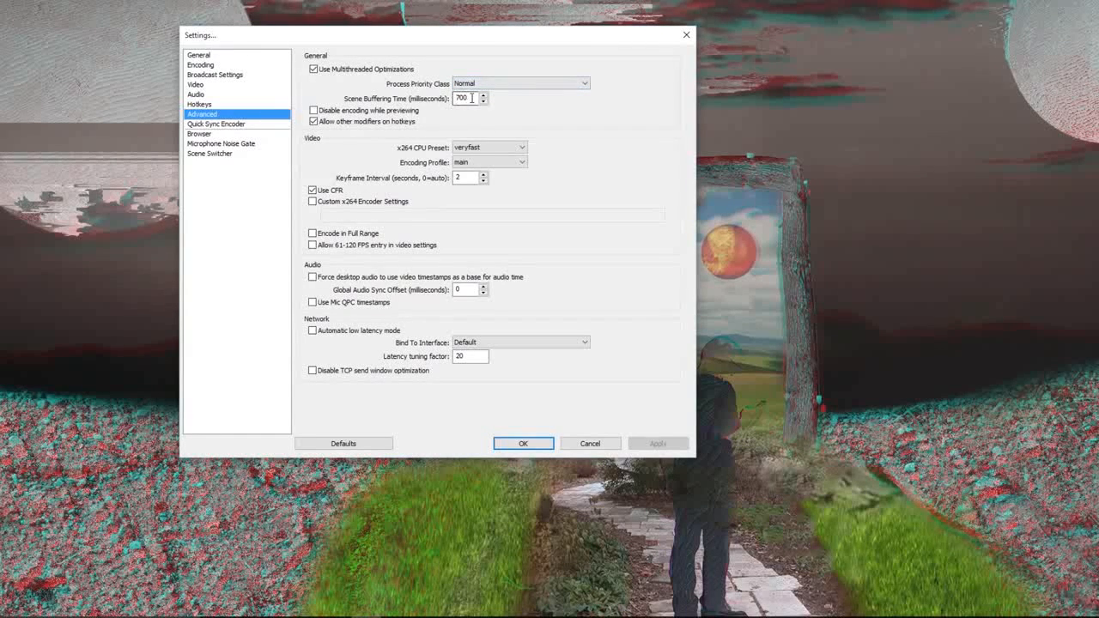
left_click(315, 124)
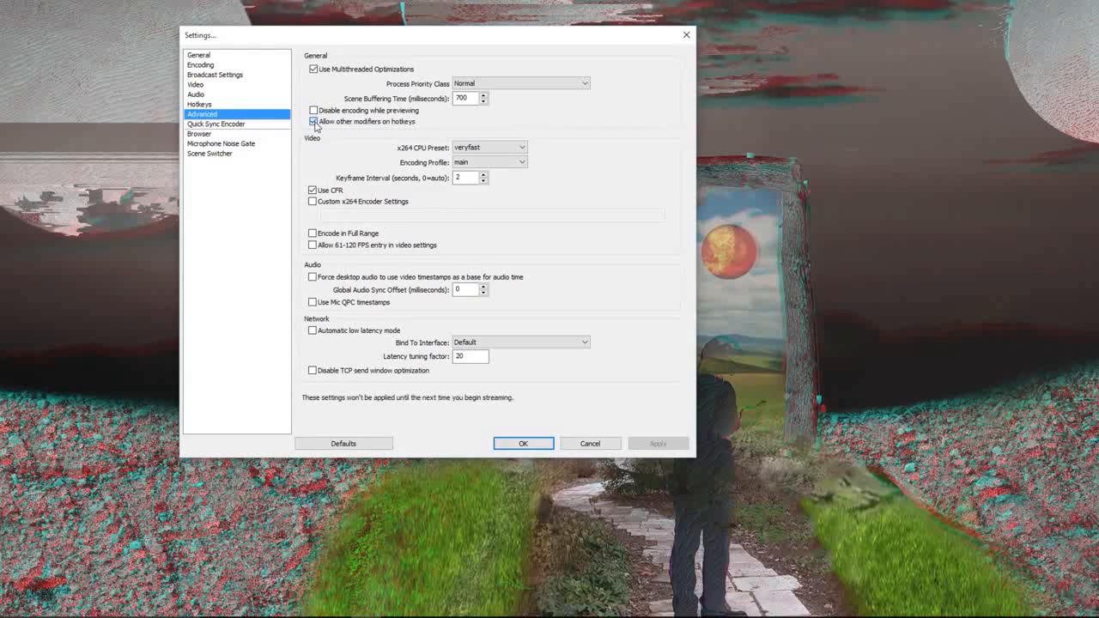
Step: Check the x264 CPU preset and encoding profile choices, and briefly switch Custom x264 Encoder Settings on and off
left_click(481, 148)
left_click(482, 149)
left_click(483, 161)
left_click(482, 163)
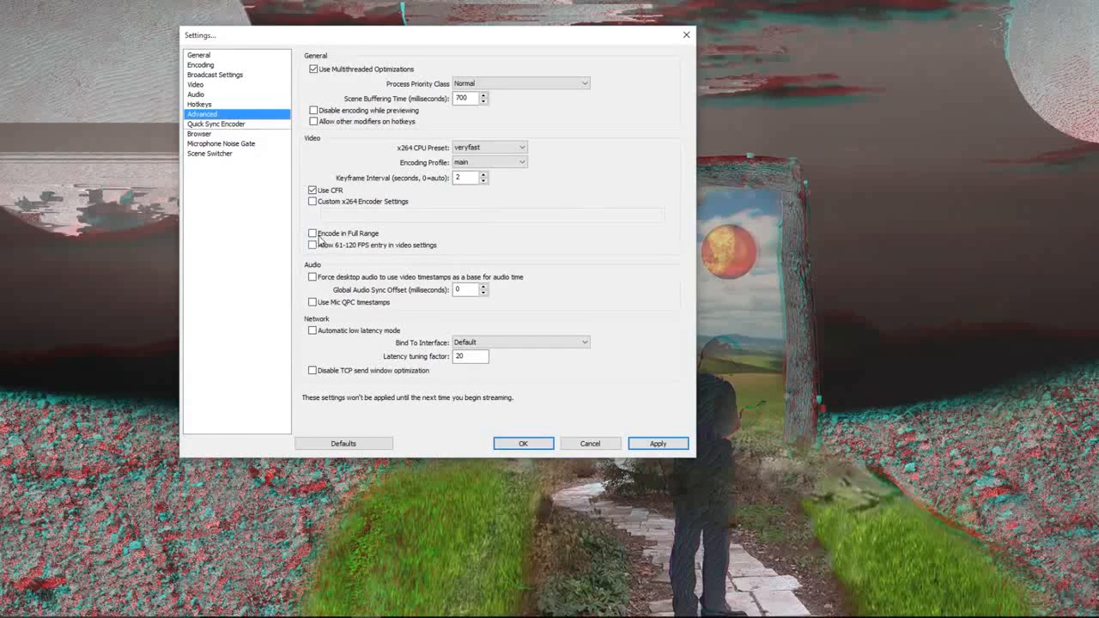
left_click(313, 201)
left_click(313, 201)
Step: Allow 61-120 FPS entry in video settings, and go to the Quick Sync Encoder settings without saving the advanced changes
left_click(312, 245)
left_click(487, 343)
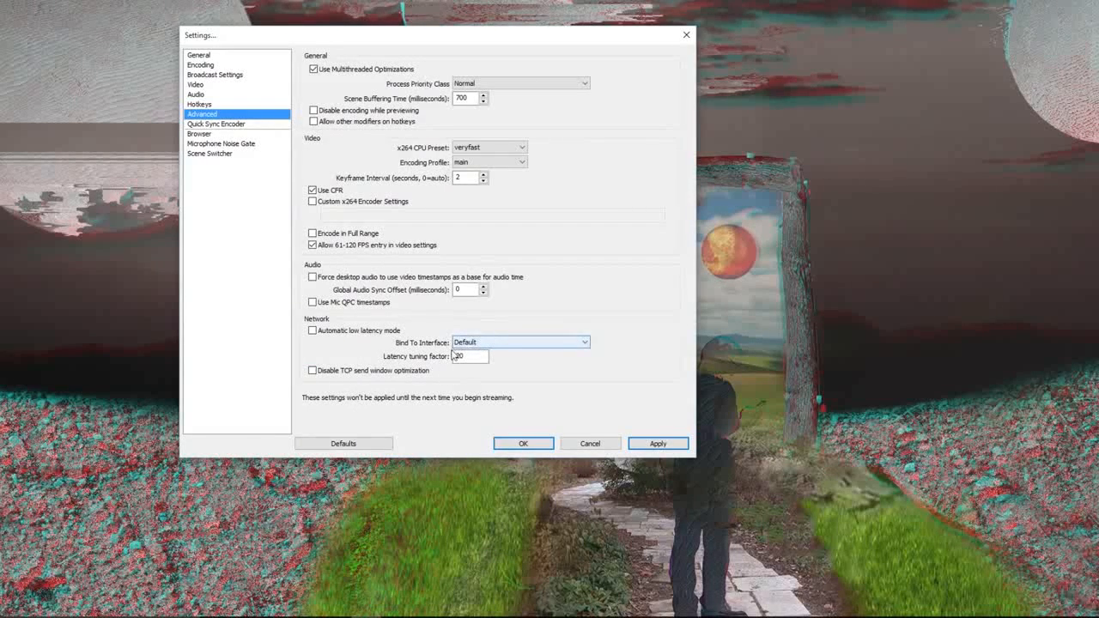
left_click(225, 125)
left_click(565, 344)
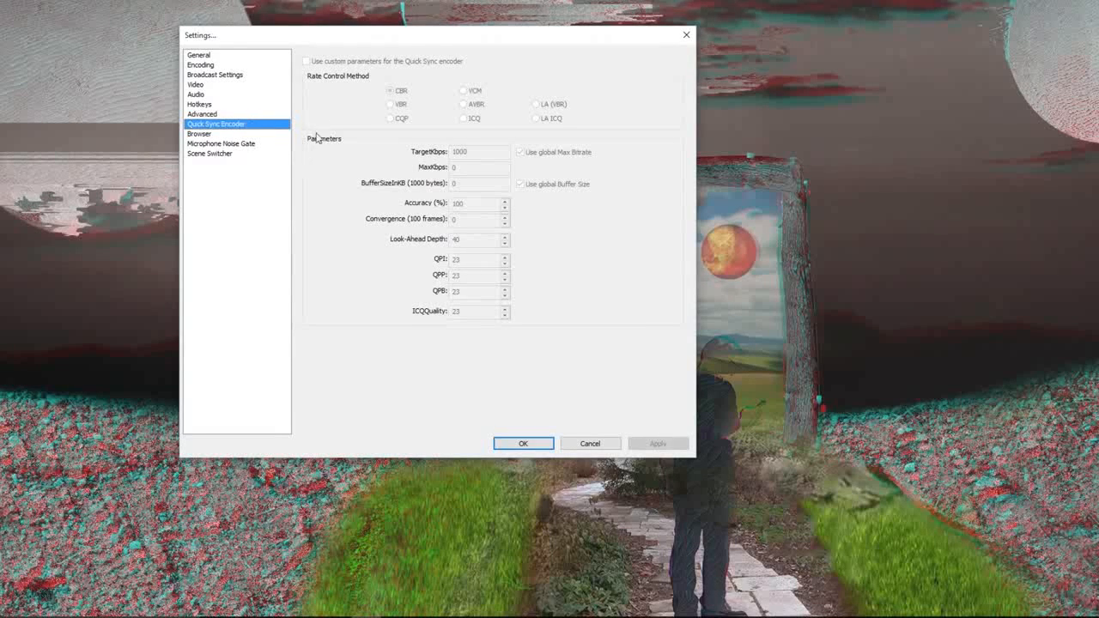
Step: Look through the Browser and Microphone Noise Gate settings, and go to the Scene Switcher without saving any noise gate change
left_click(215, 133)
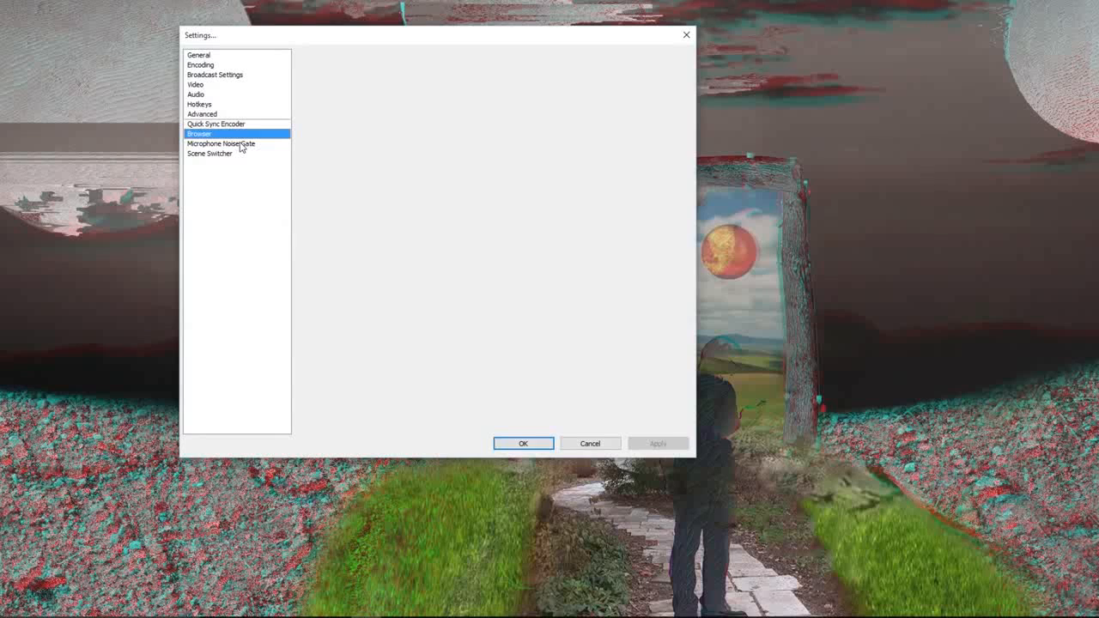
left_click(242, 144)
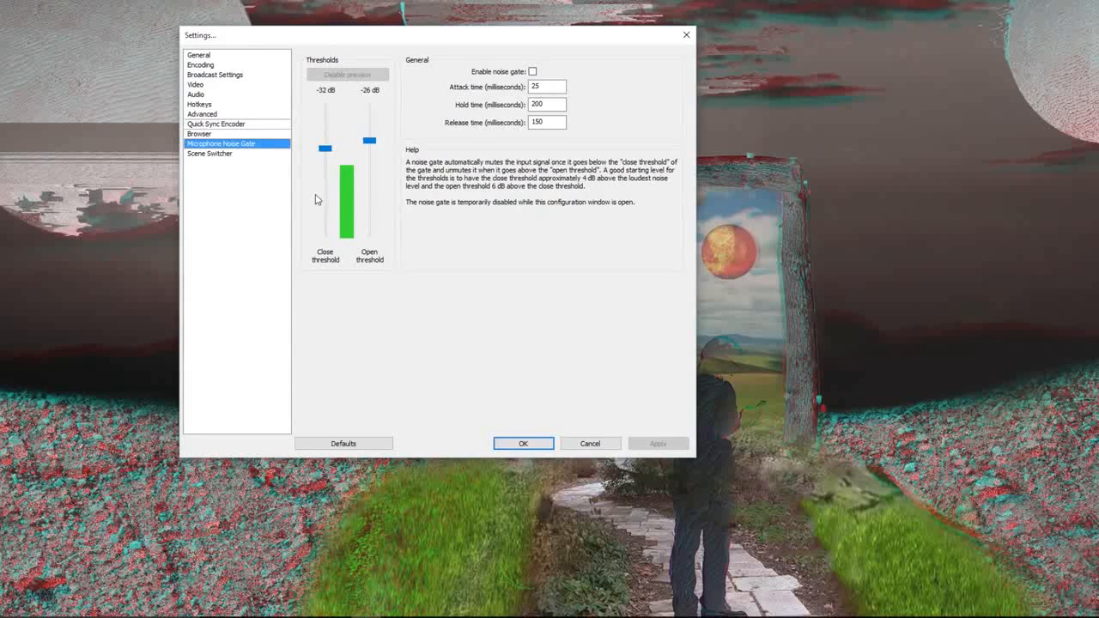
left_click(533, 72)
left_click(533, 72)
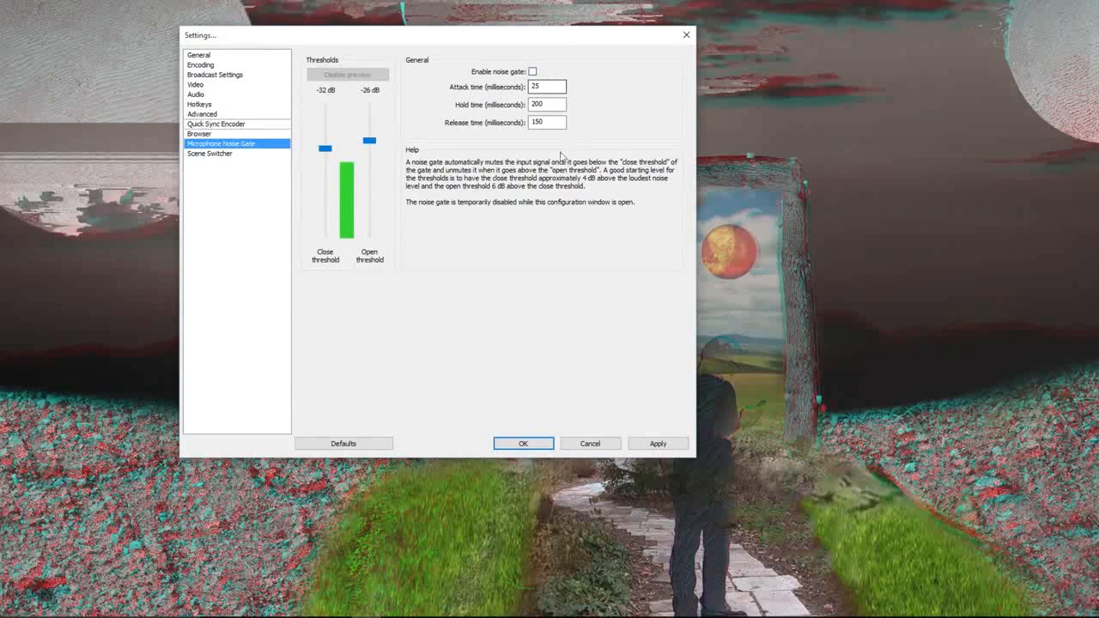
left_click(217, 156)
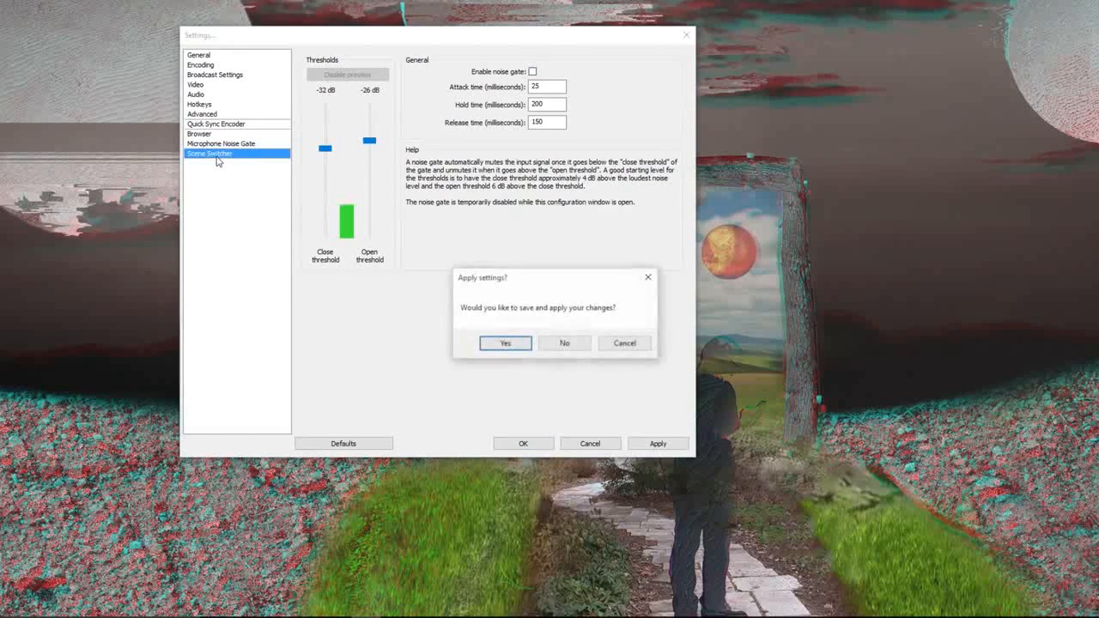
left_click(564, 343)
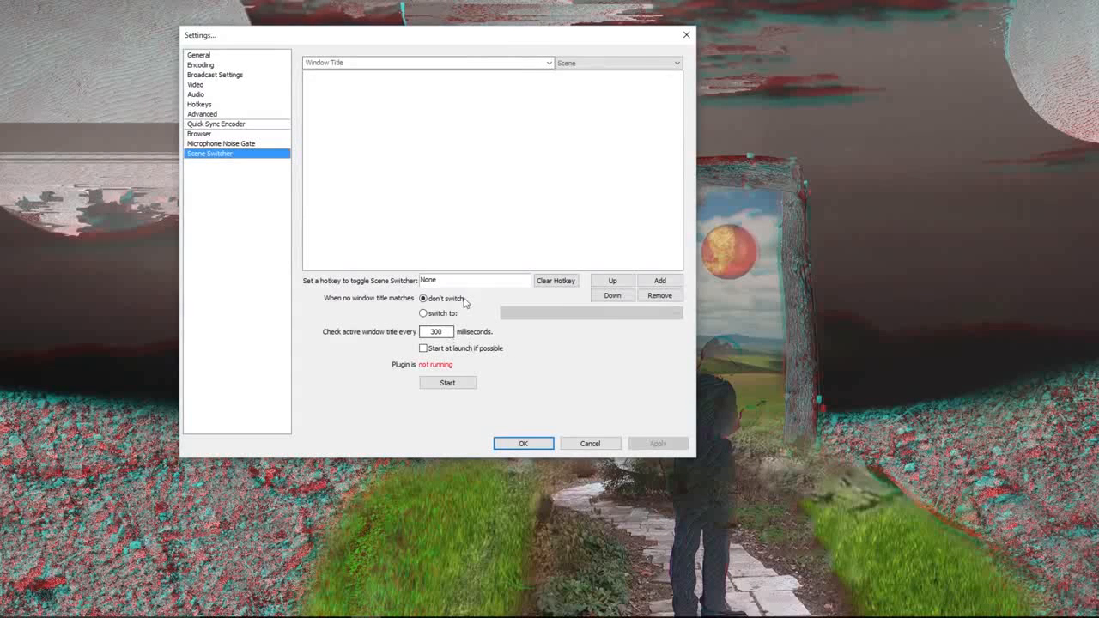
Step: Go back through the settings pages up to Encoding and close the settings
left_click(217, 136)
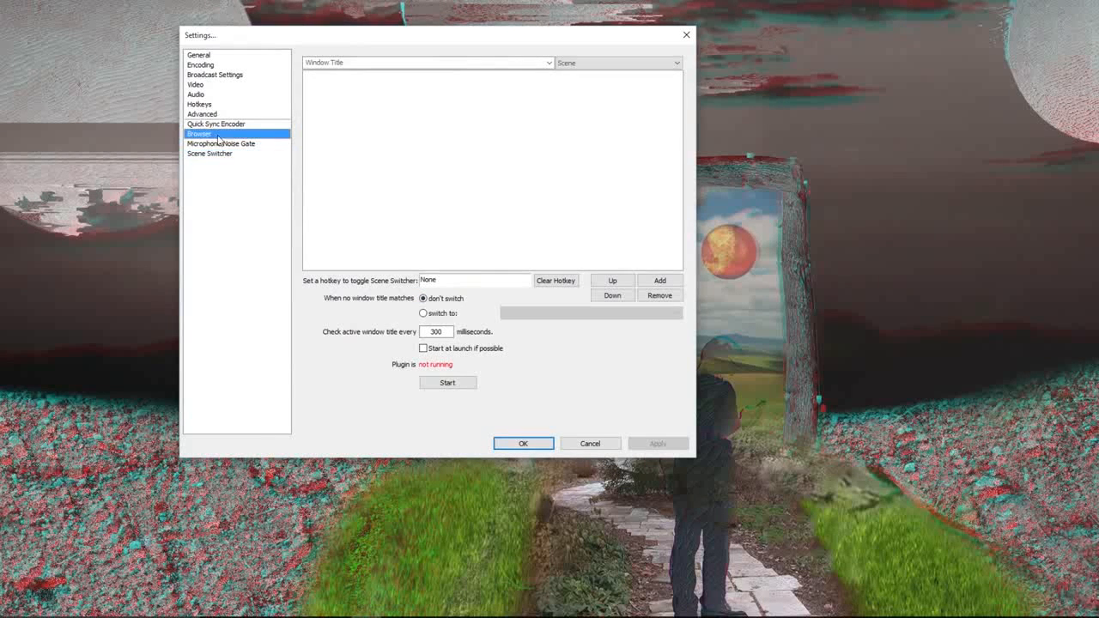
left_click(214, 126)
left_click(206, 114)
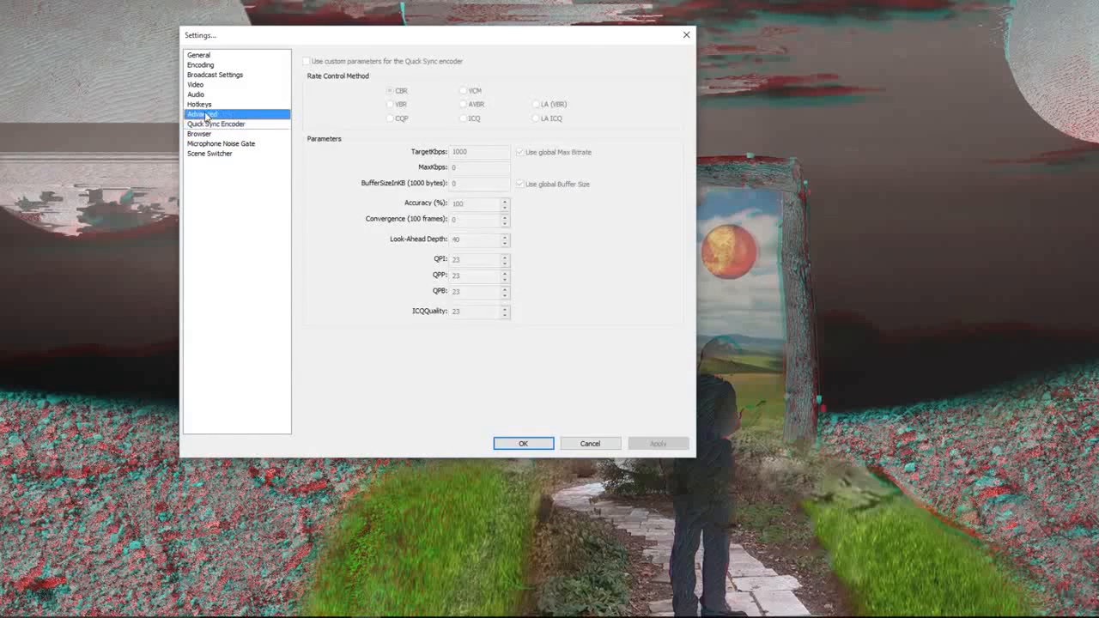
left_click(204, 94)
left_click(201, 85)
left_click(204, 75)
left_click(202, 65)
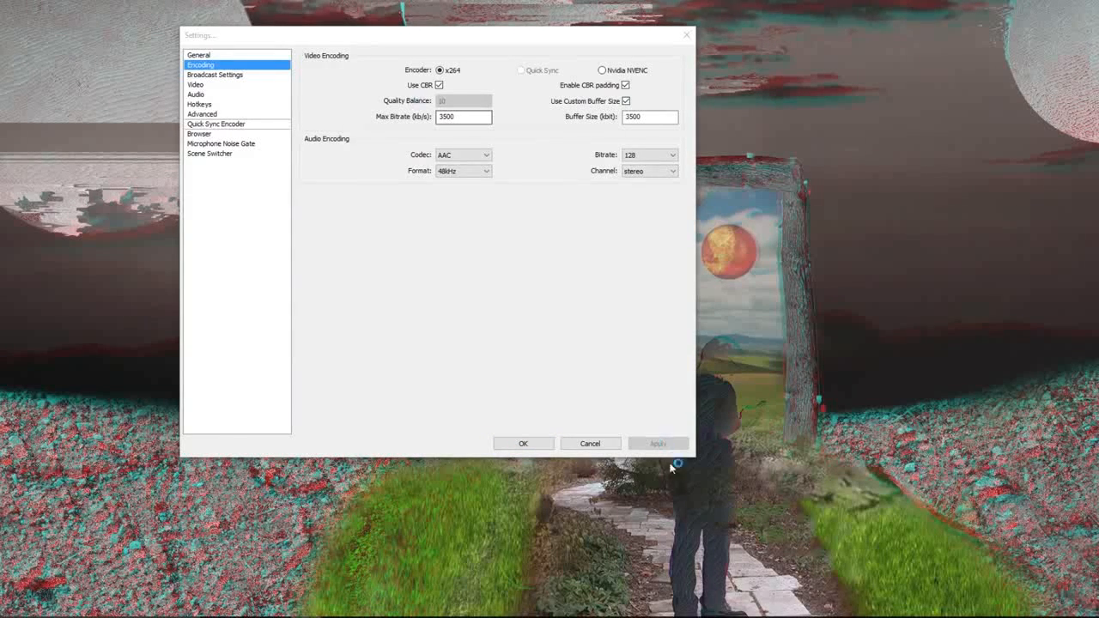
left_click(608, 442)
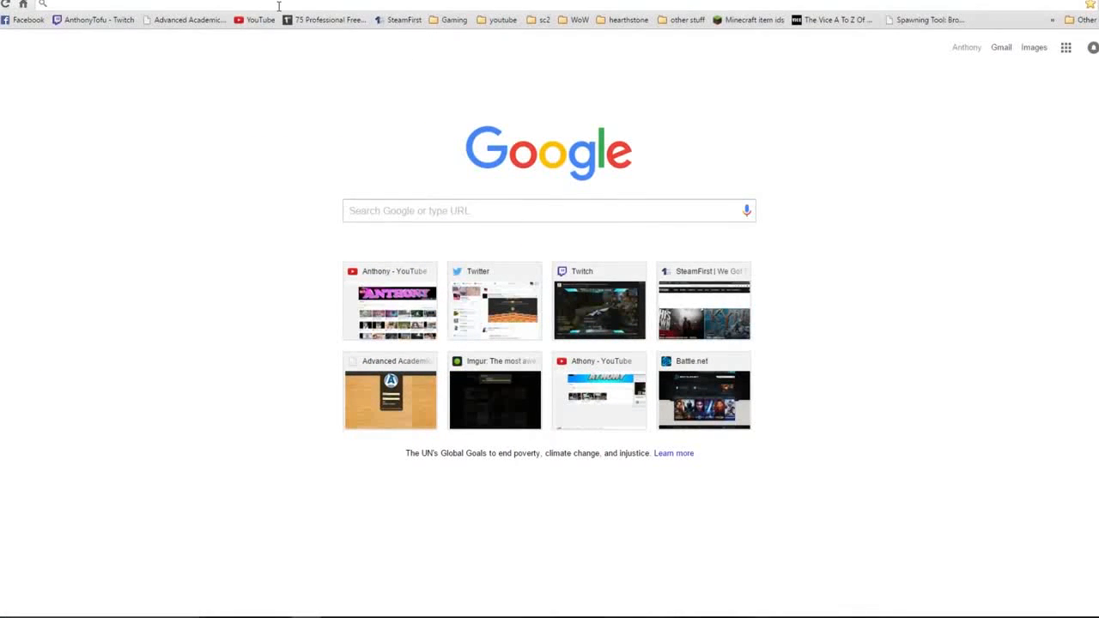
Step: Switch to the web browser, open obsproject.com and go to its Stream Settings Estimator
type("ibs")
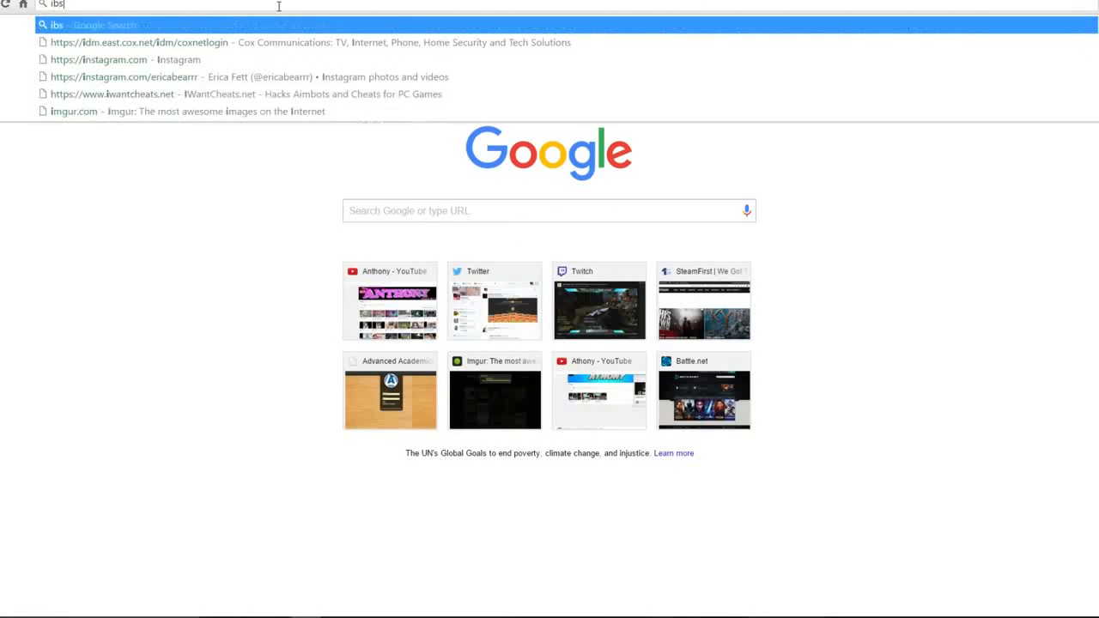
key("BackSpace")
key("BackSpace")
type("obs")
key("Return")
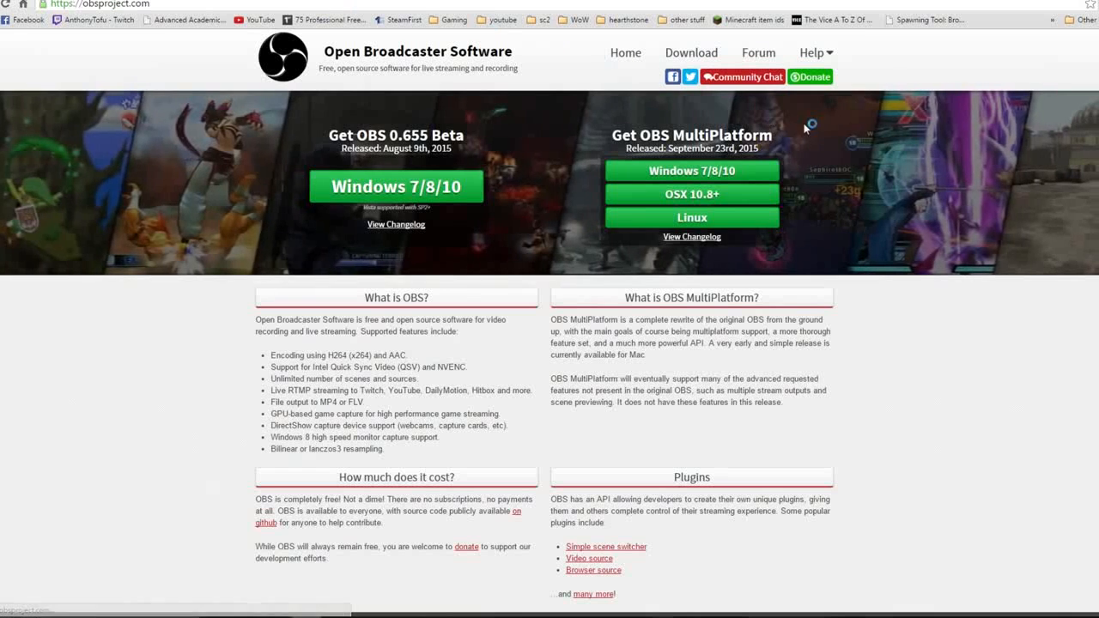
left_click(811, 53)
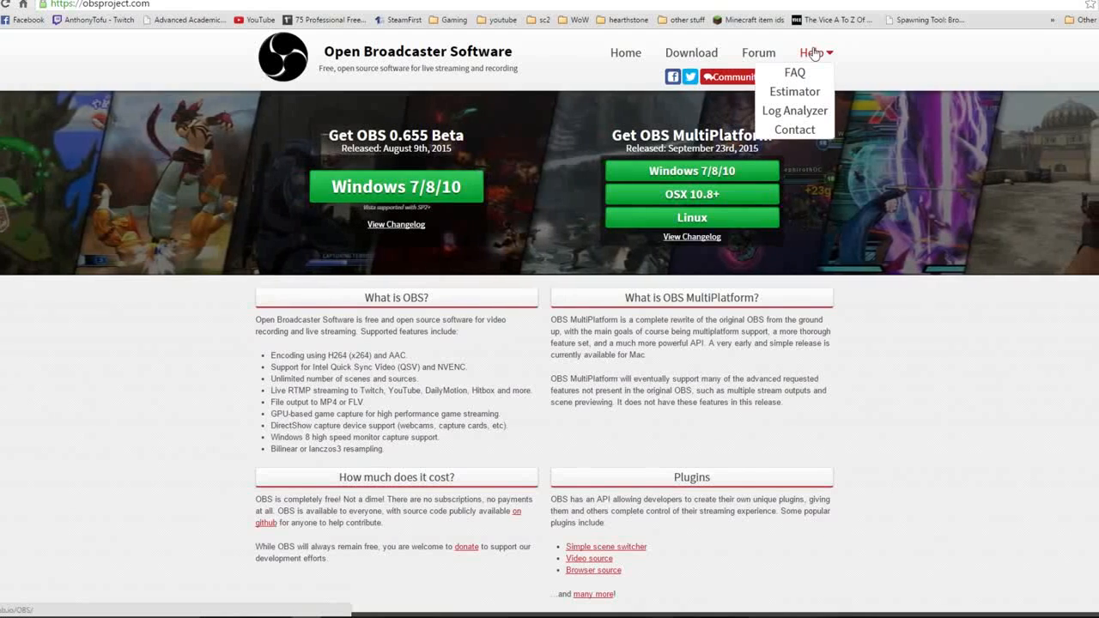
left_click(821, 91)
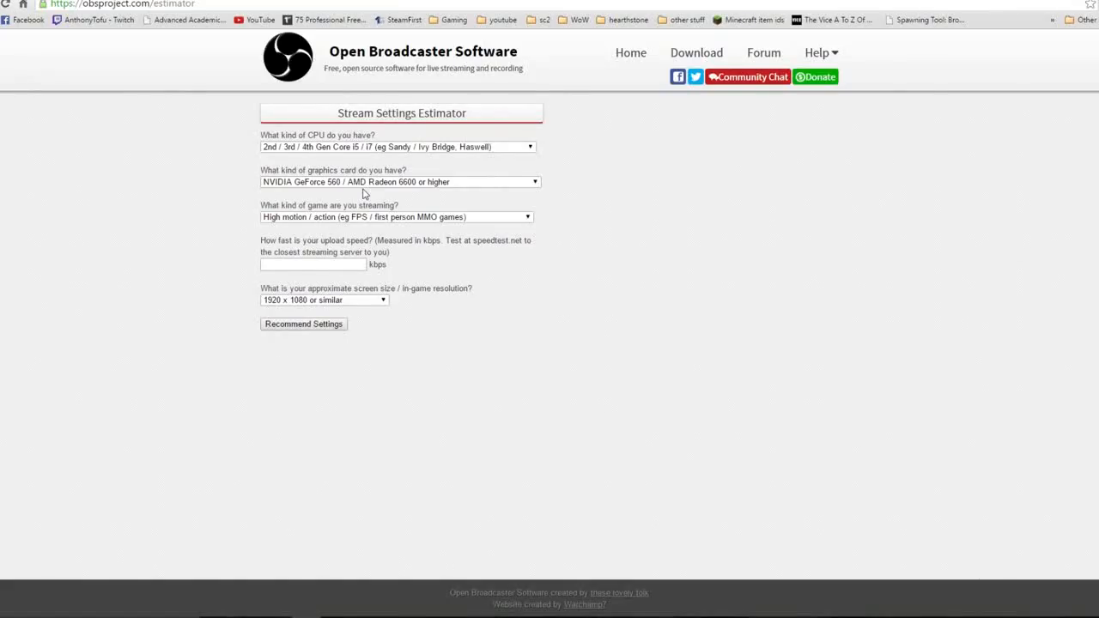
Step: Fill the estimator with AMD FX Quad Core or higher, NVIDIA GeForce 560 / AMD Radeon 6600 or higher, and High motion / action
left_click(300, 149)
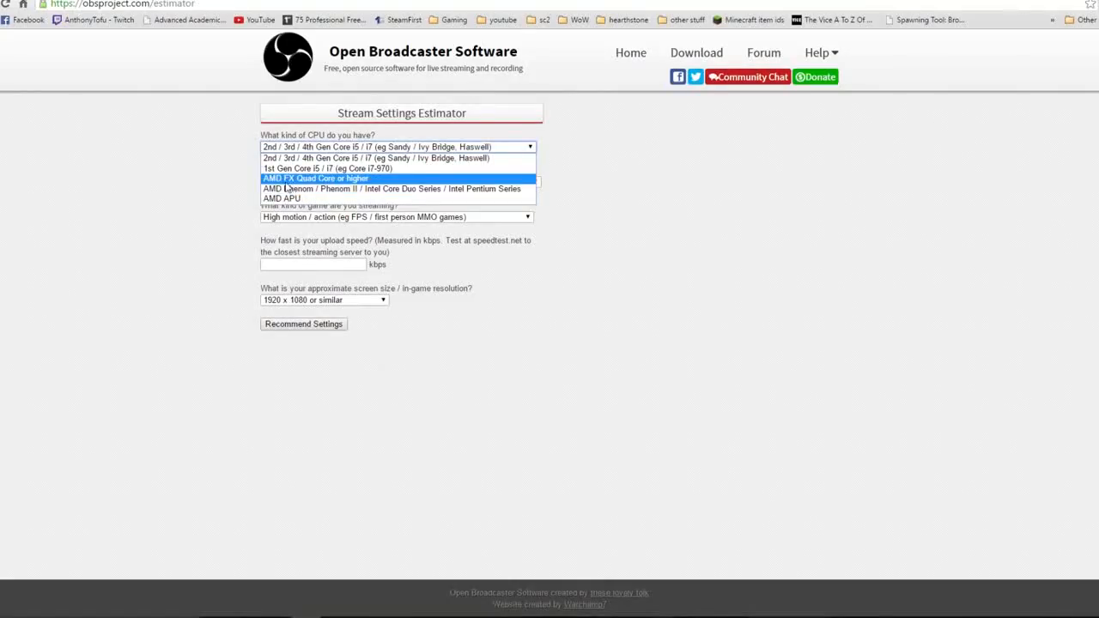
left_click(286, 179)
left_click(329, 183)
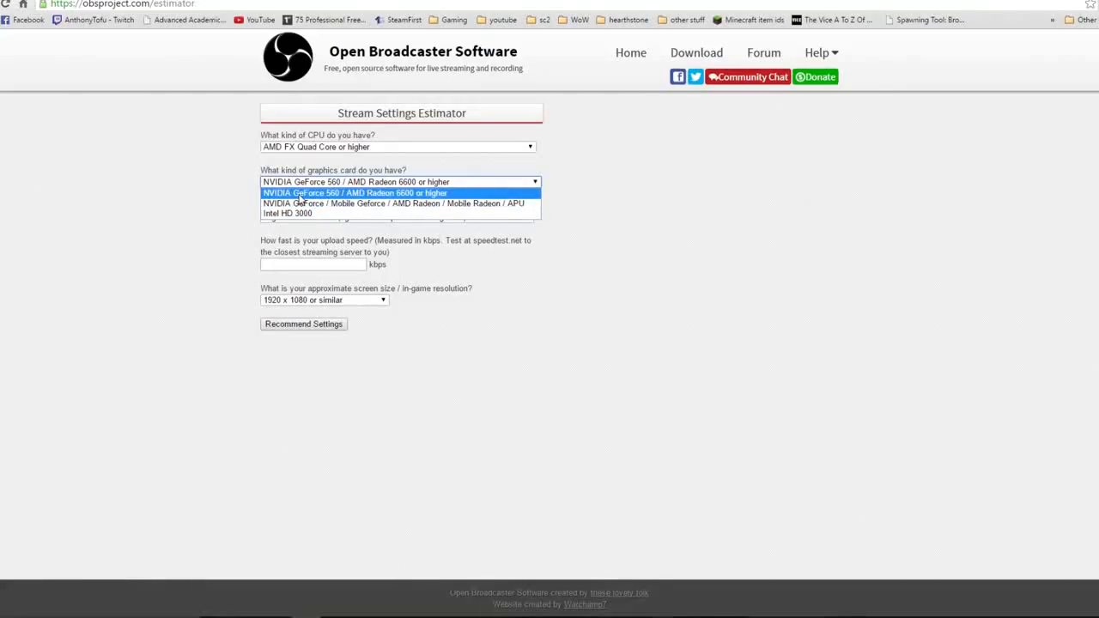
left_click(298, 195)
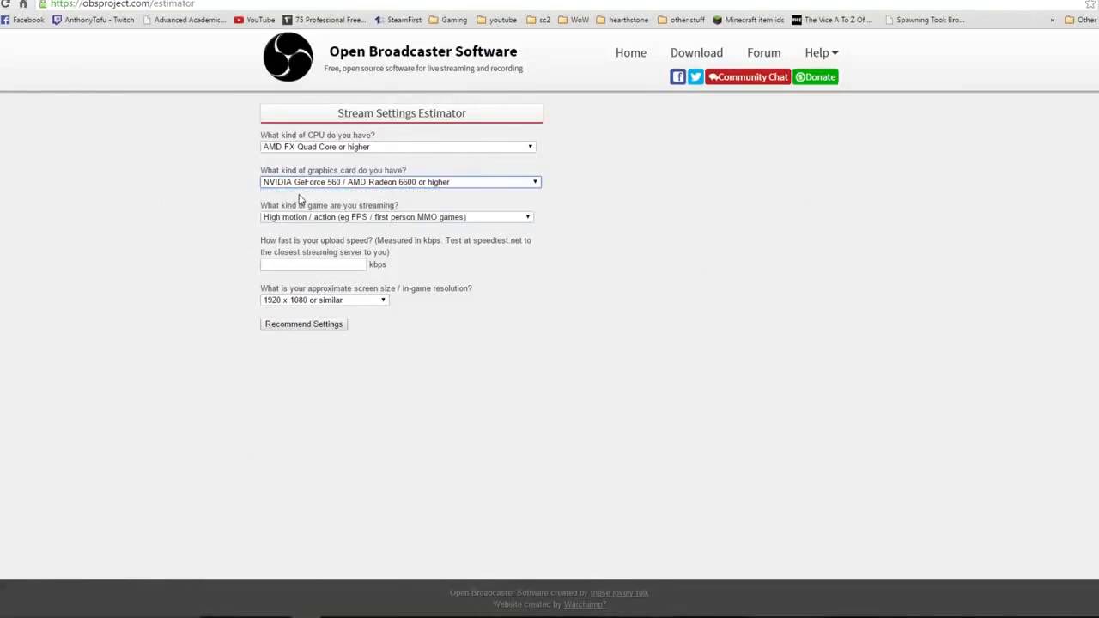
left_click(354, 218)
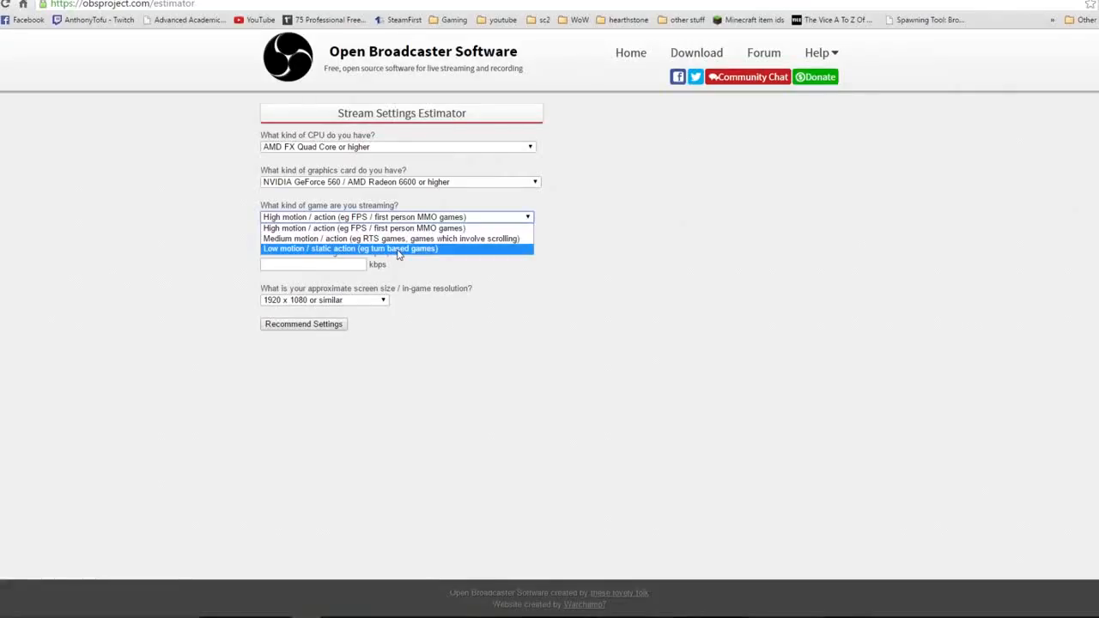
left_click(341, 232)
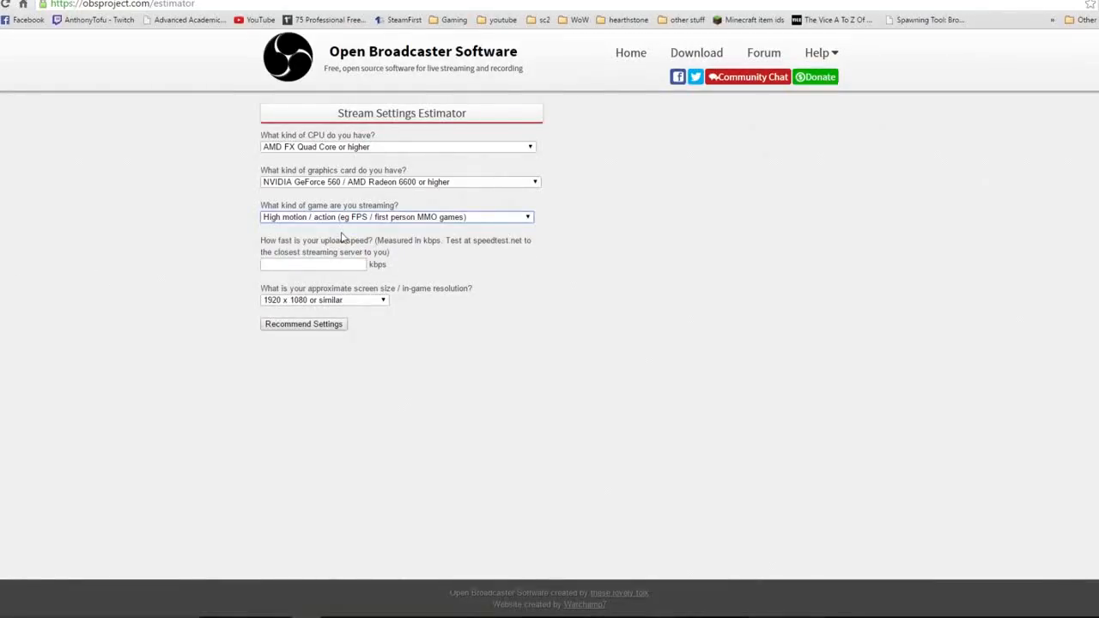
left_click(288, 263)
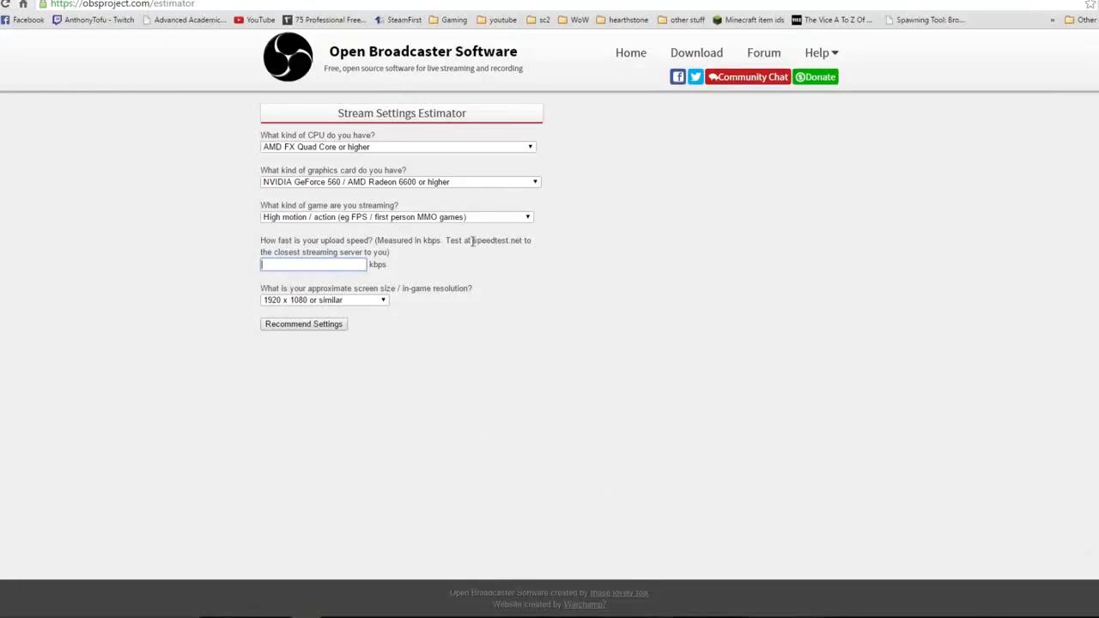
Step: Open a new browser tab and quit programs running in the background, including Battle.net
key("ctrl+t")
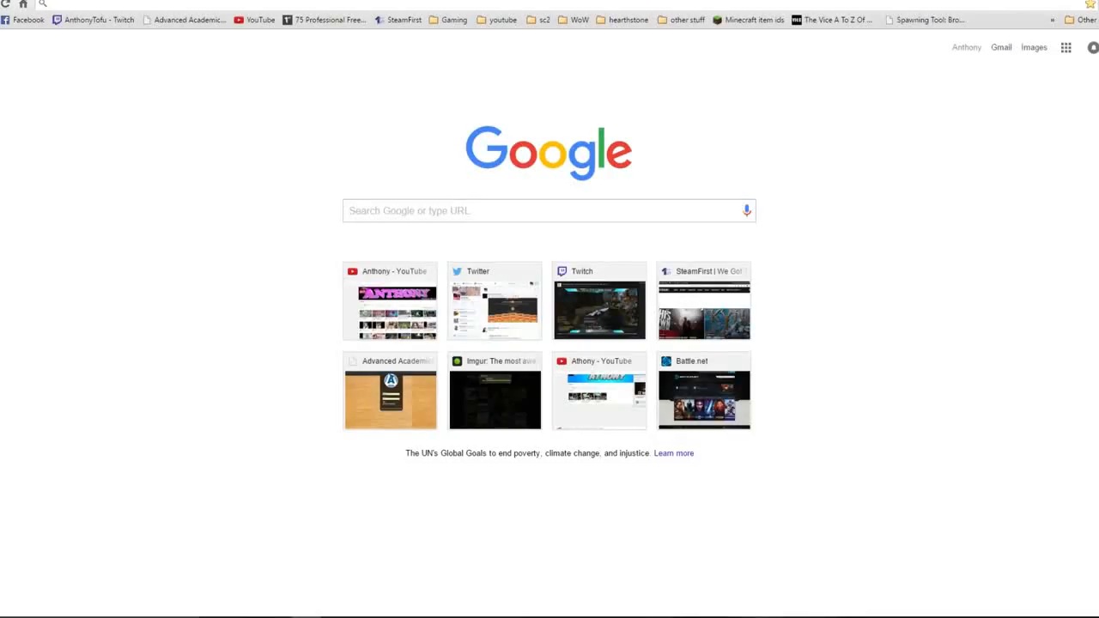
right_click(758, 617)
left_click(731, 553)
left_click(1023, 615)
right_click(1023, 606)
left_click(1027, 597)
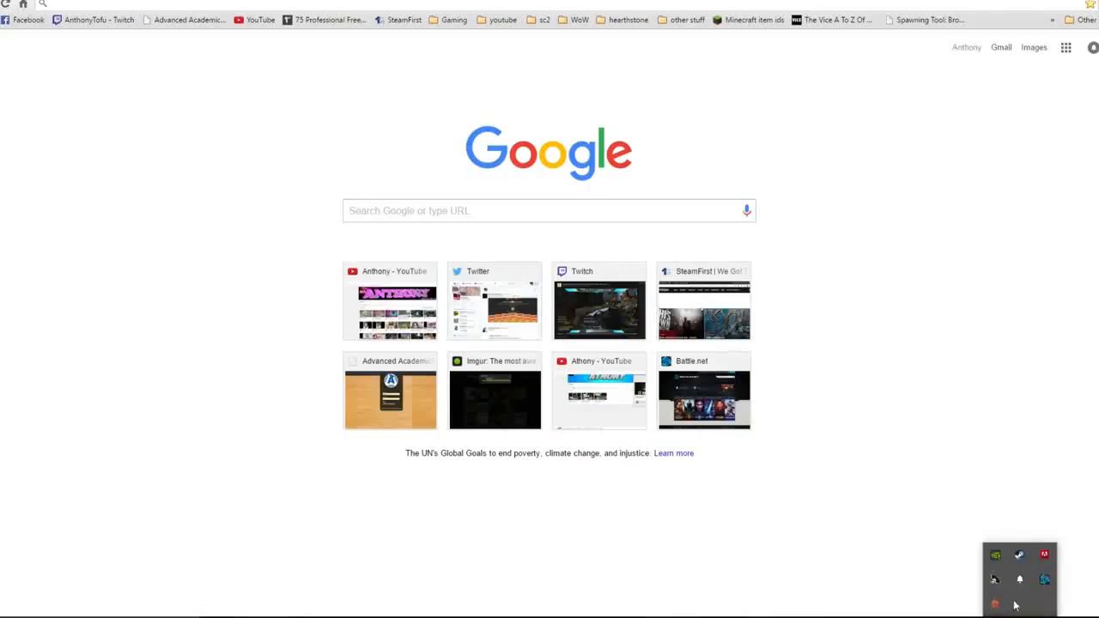
right_click(1028, 561)
left_click(1007, 555)
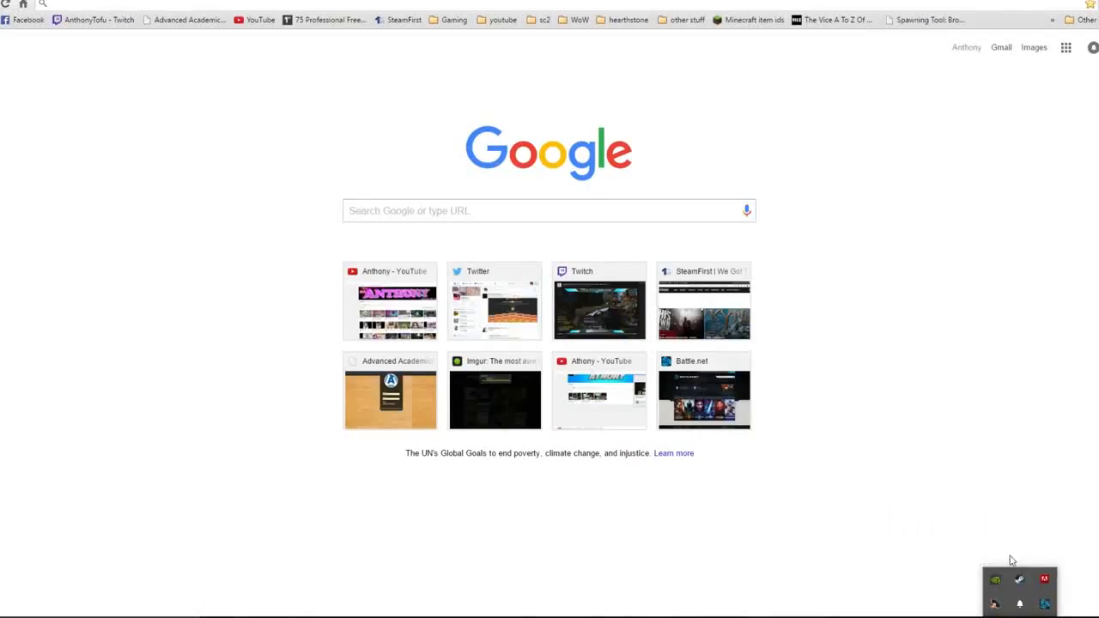
right_click(1035, 604)
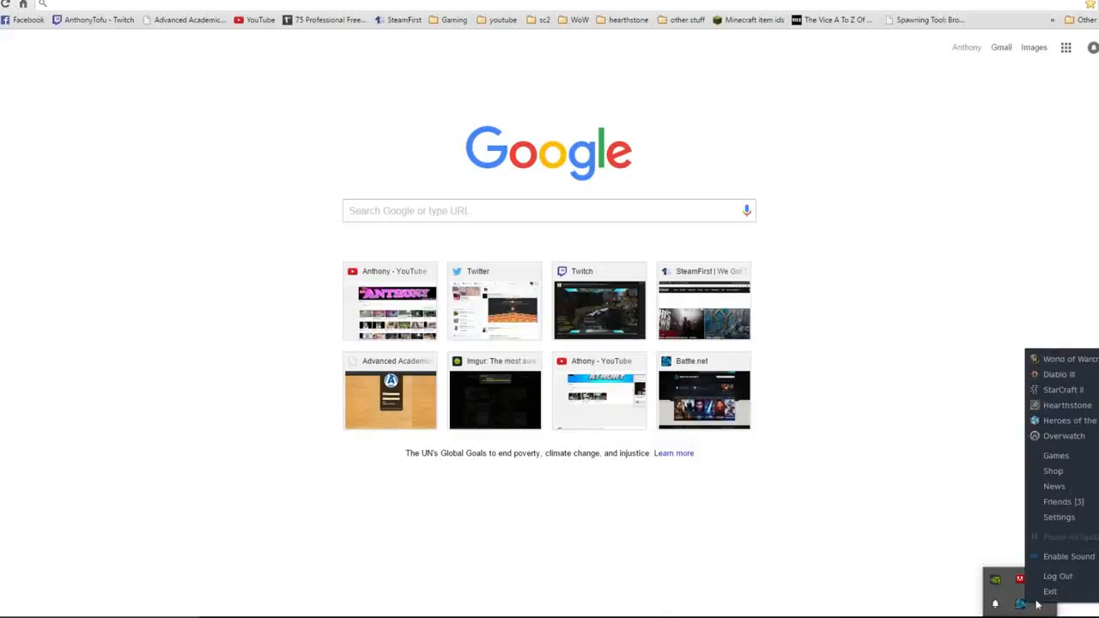
left_click(1049, 593)
right_click(1017, 589)
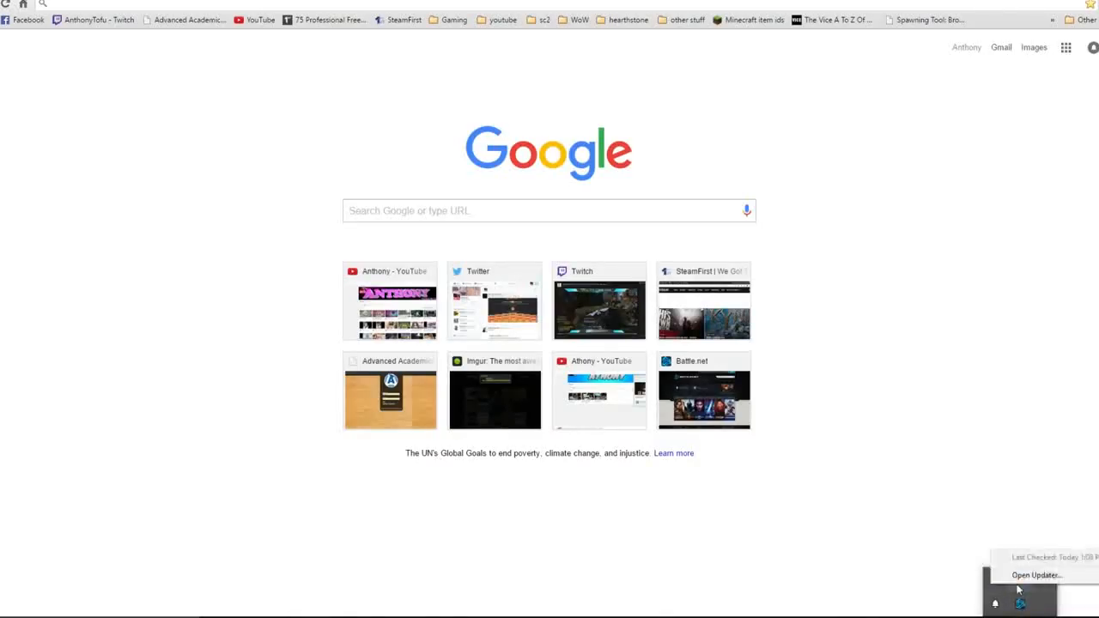
left_click(986, 517)
Step: Open the testmy.net website in the empty browser tab
left_click(115, 5)
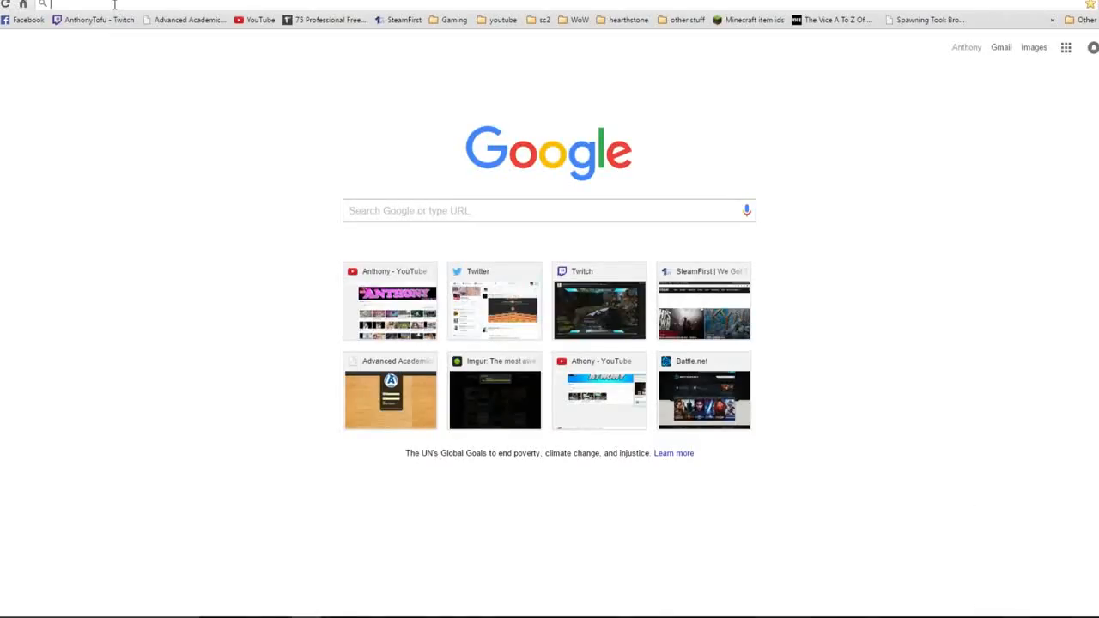
type("tw")
key("BackSpace")
key("BackSpace")
key("BackSpace")
type("e")
key("BackSpace")
key("BackSpace")
type("testmy.net")
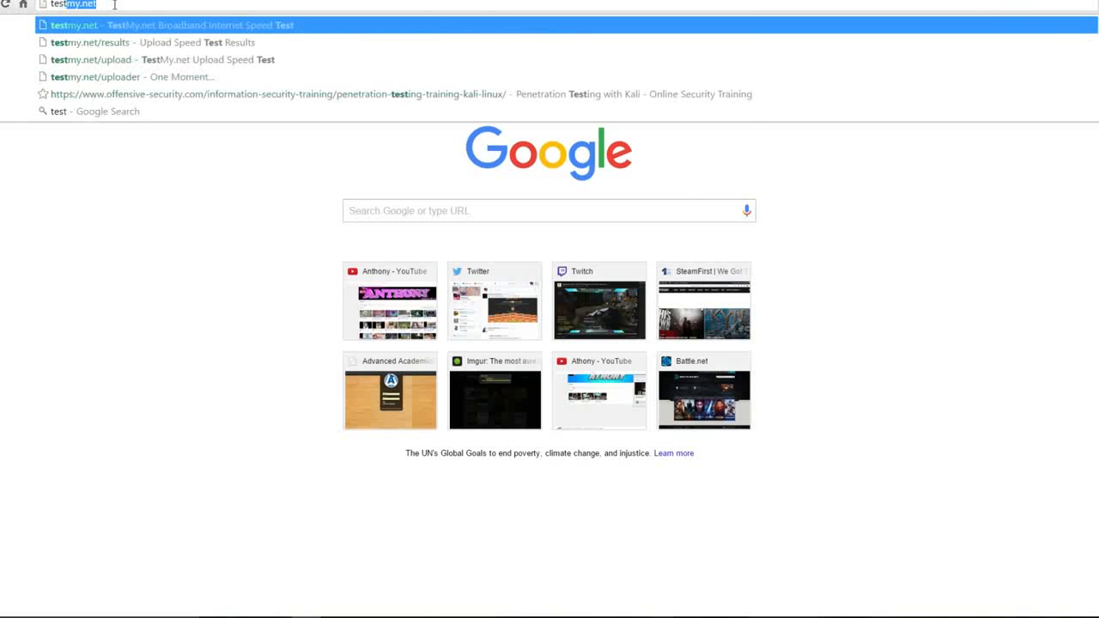
key("Return")
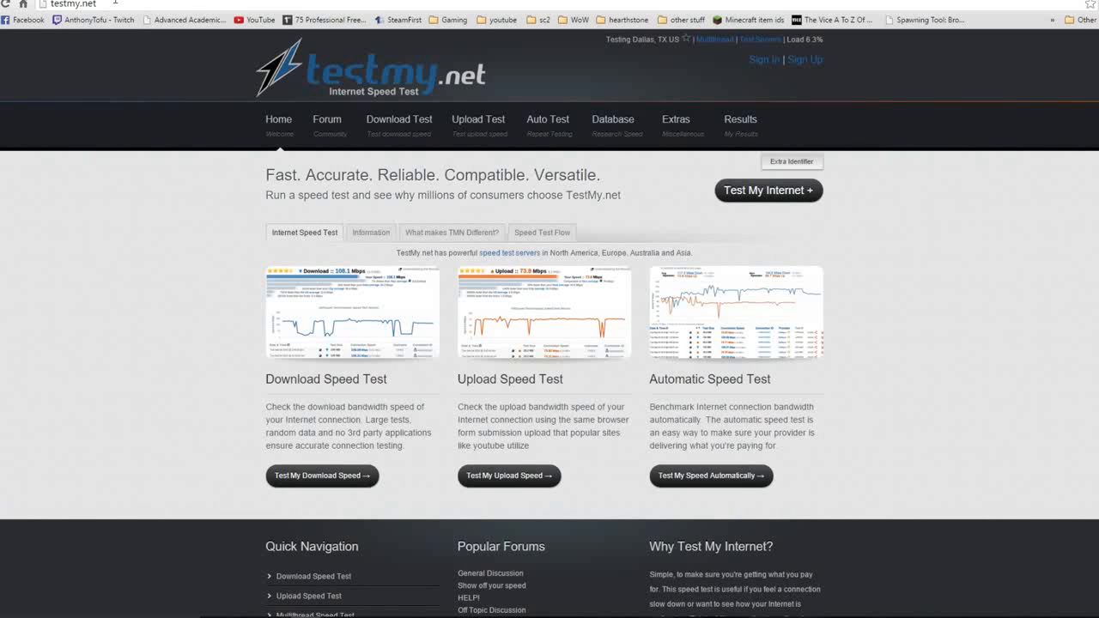
Step: Run the upload speed test on testmy.net and examine the measured upload rate
left_click(485, 479)
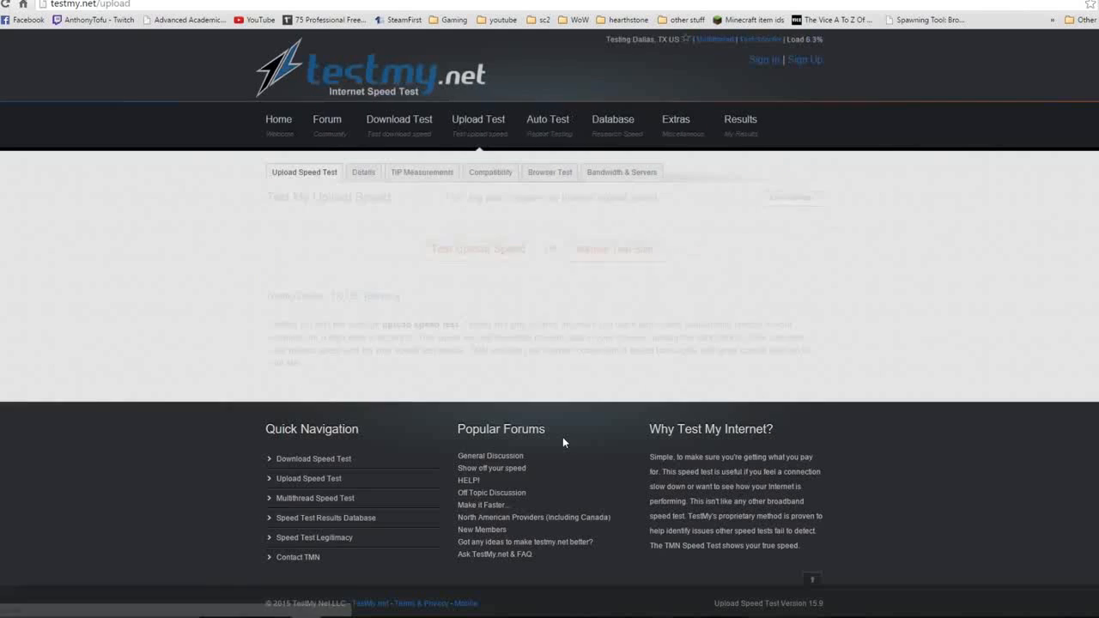
left_click(524, 250)
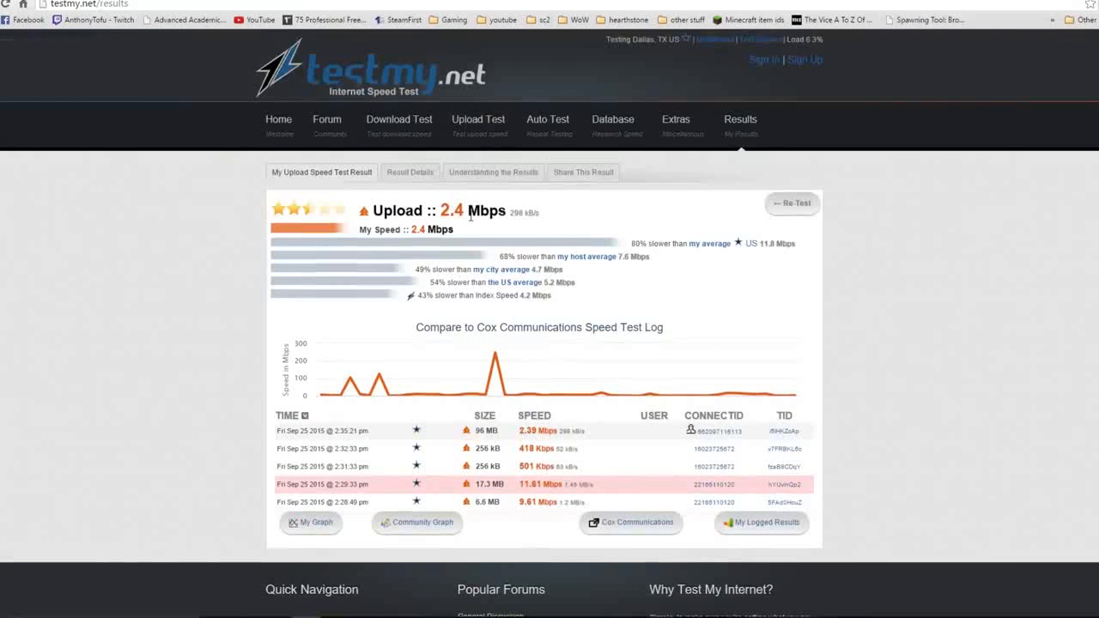
left_click_drag(471, 216, 439, 216)
left_click(462, 225)
Step: Search for "speed test" in a new browser tab, open speedtest.net and run its test
key("ctrl+t")
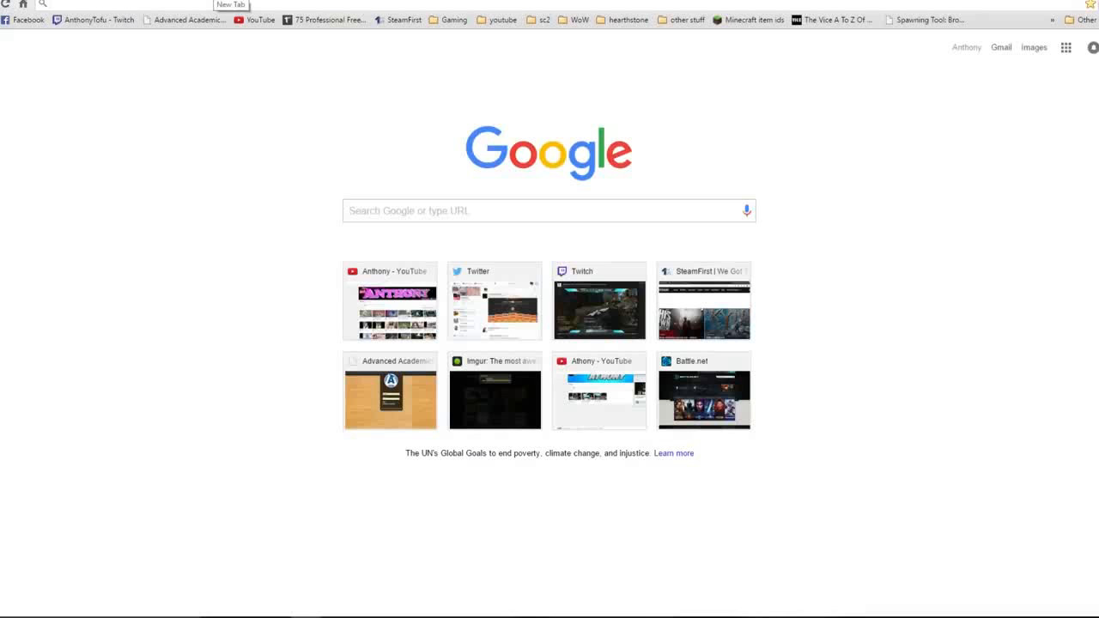
type("so")
key("BackSpace")
key("BackSpace")
type("speed test")
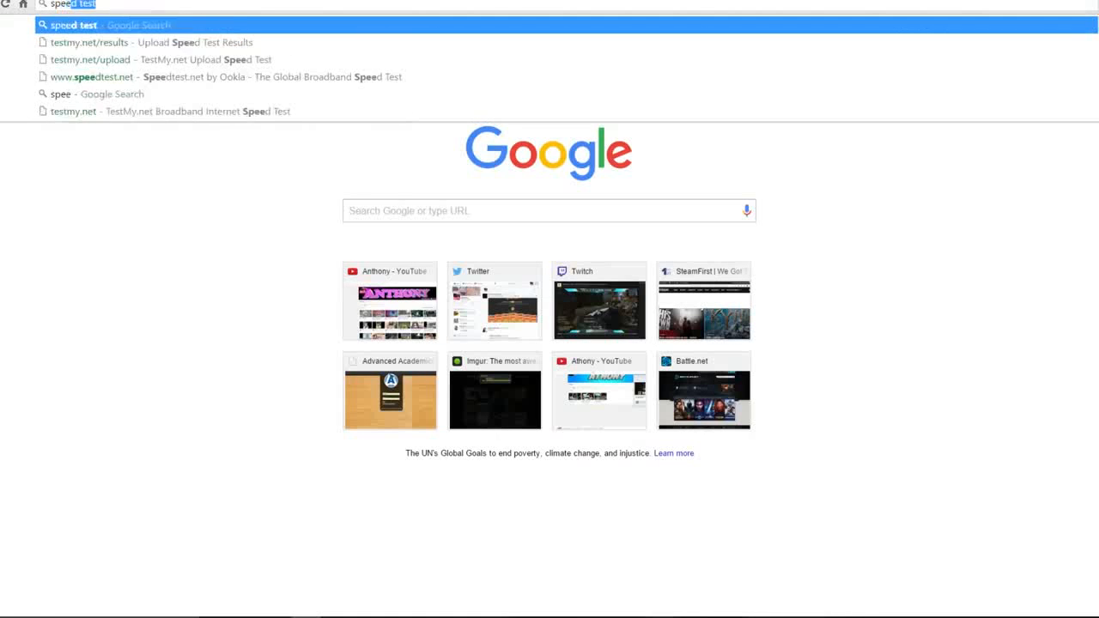
key("Return")
left_click(176, 139)
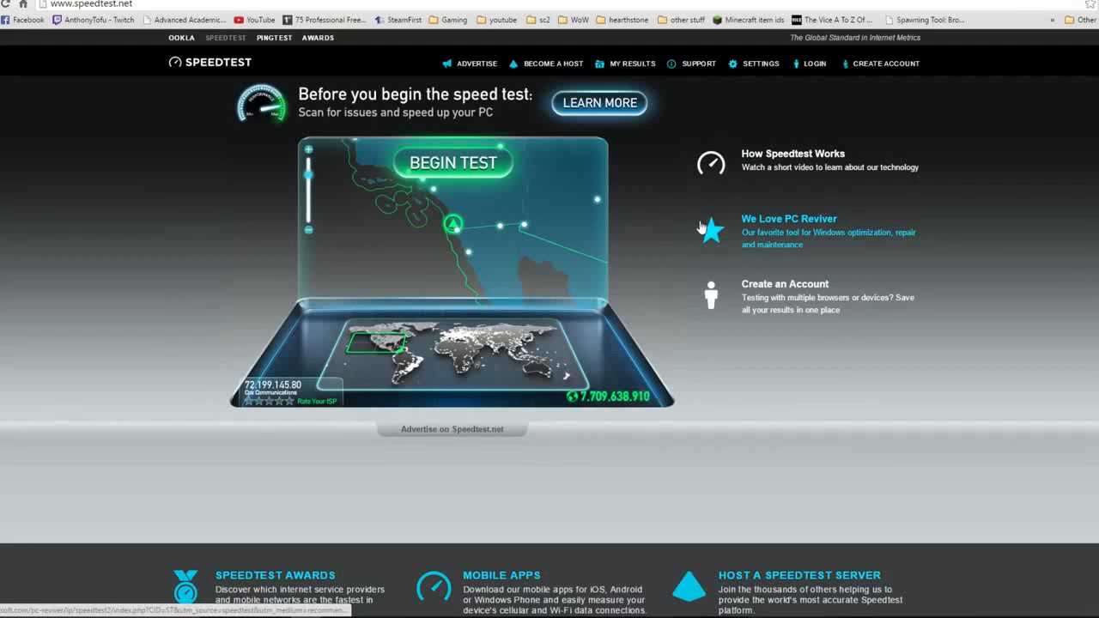
left_click(452, 163)
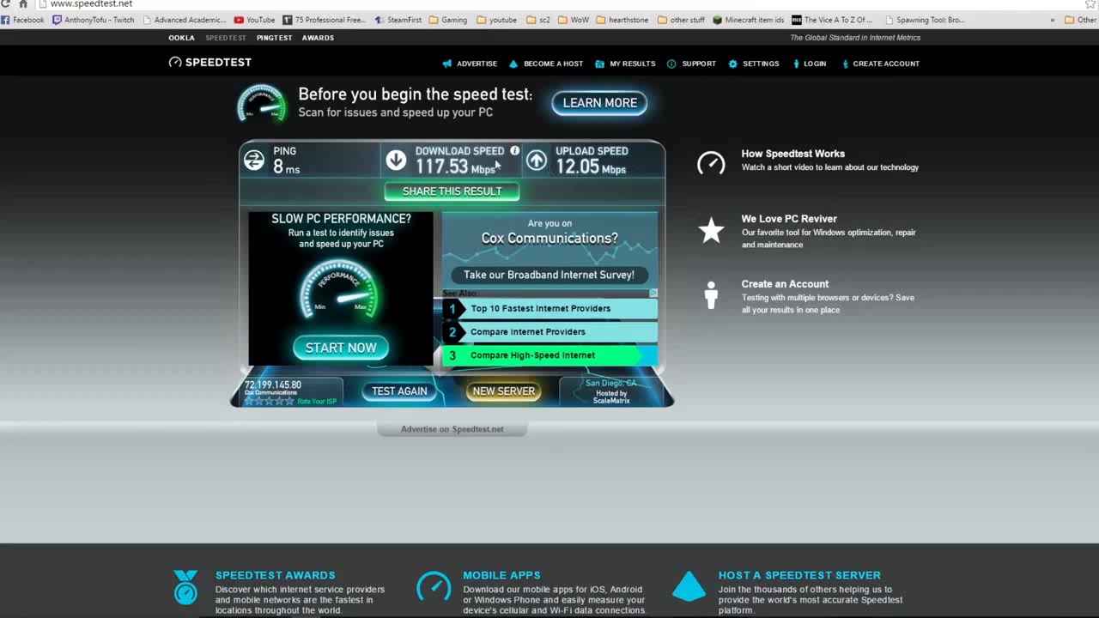
Step: Search Google for "12.05 mbps to kbps" to convert the measured upload speed
left_click(328, 6)
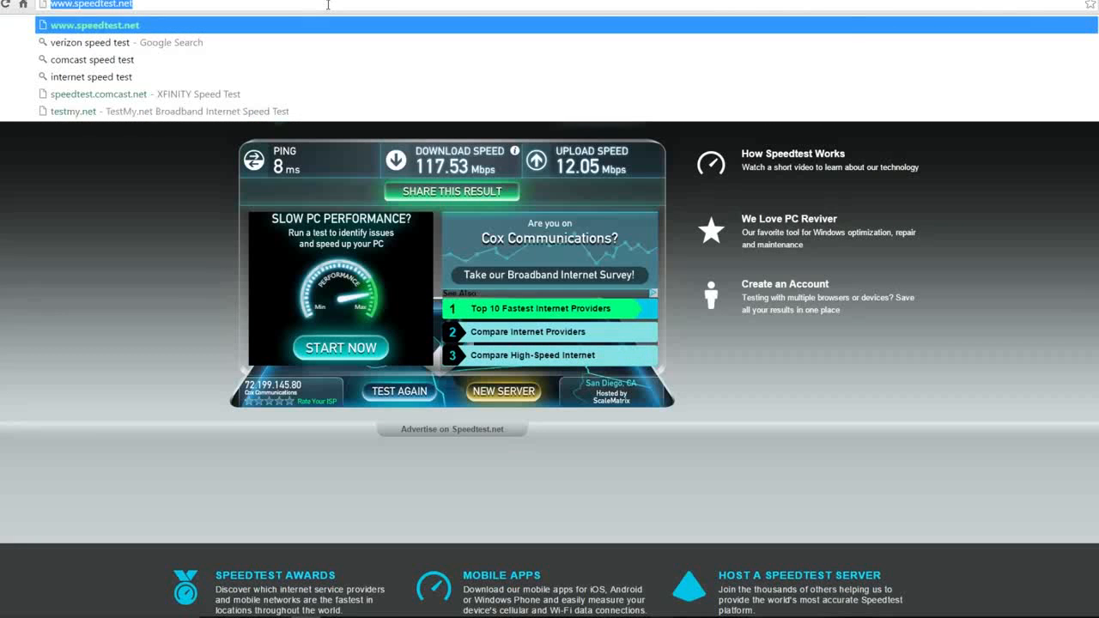
type("12.")
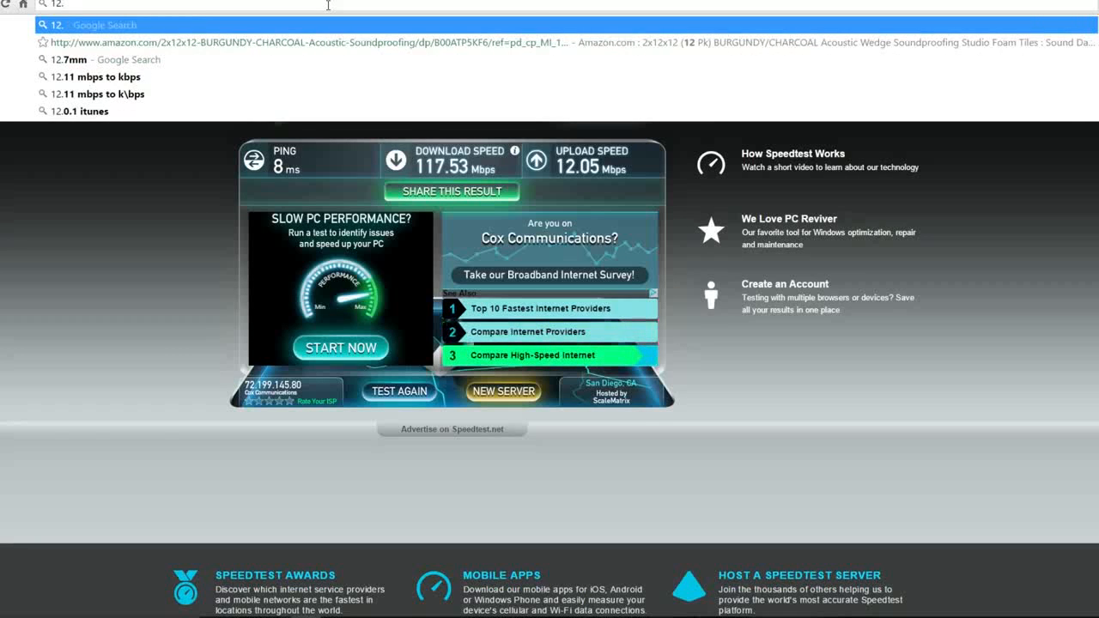
type("05")
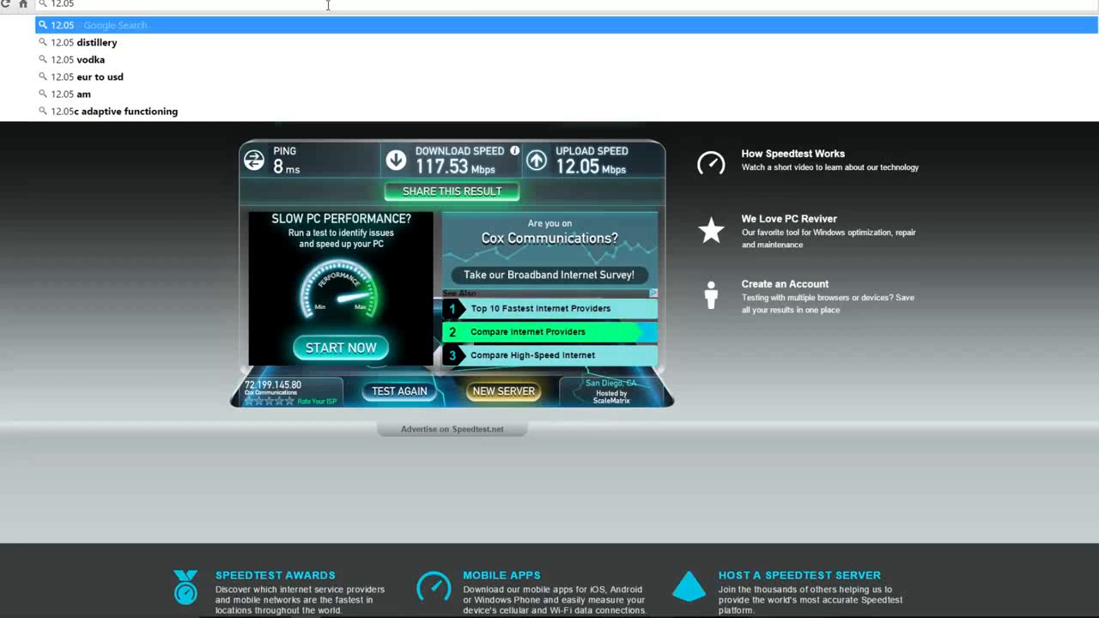
type("mb")
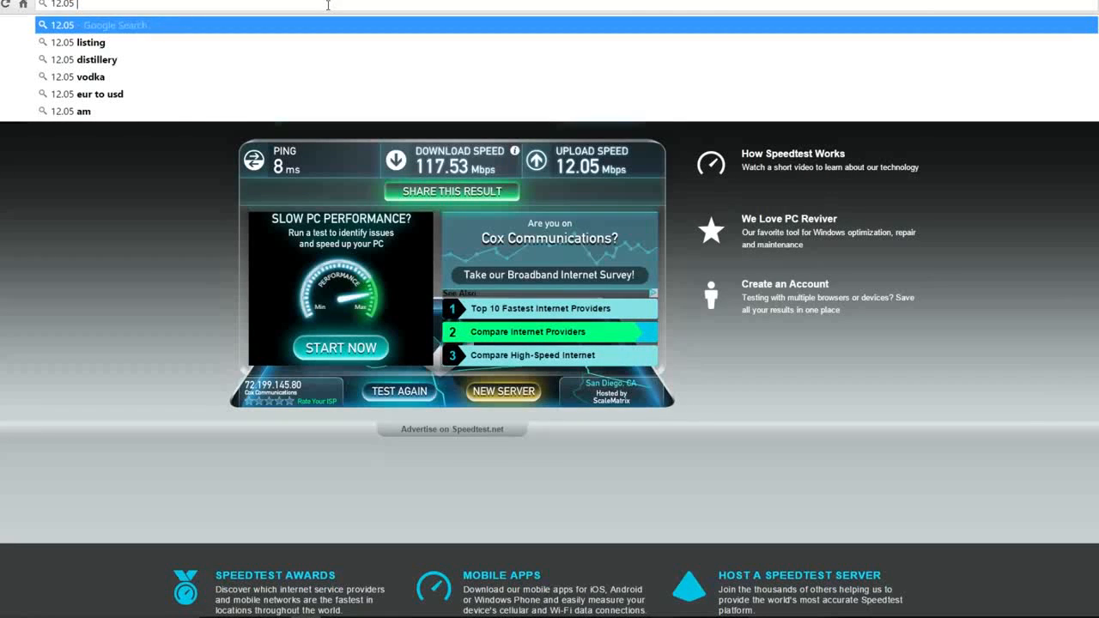
type("ps ")
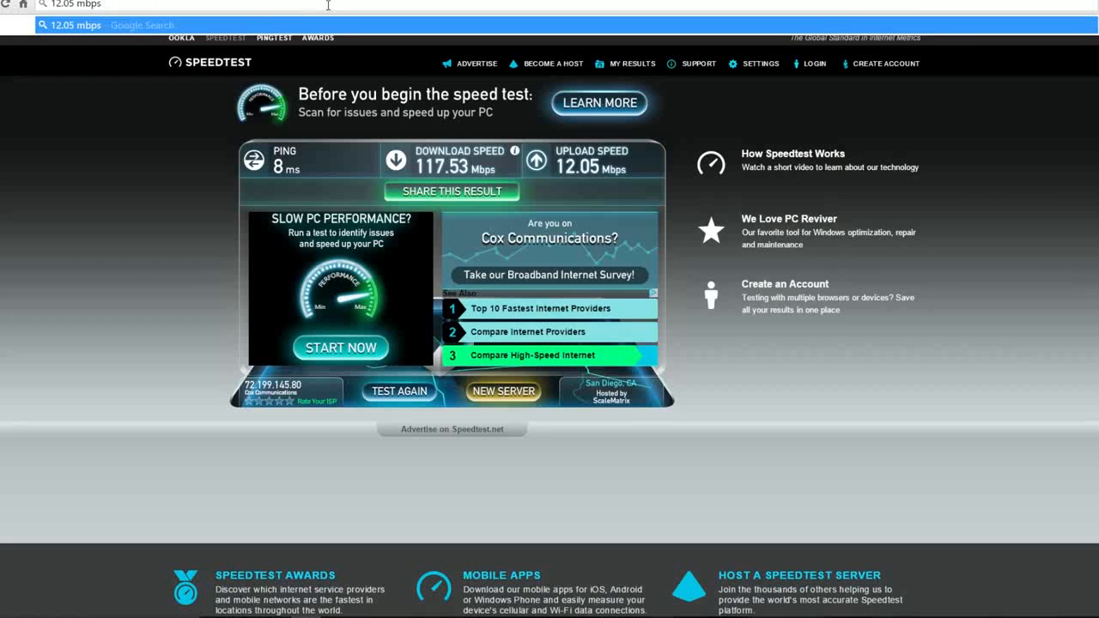
type("to ")
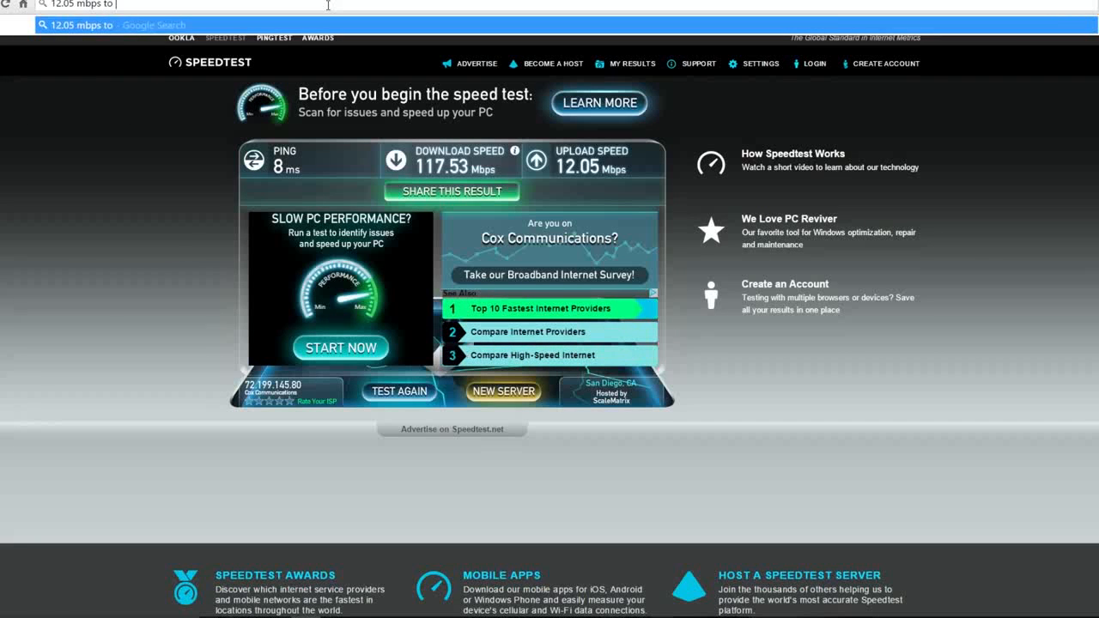
type("kbps")
key("Return")
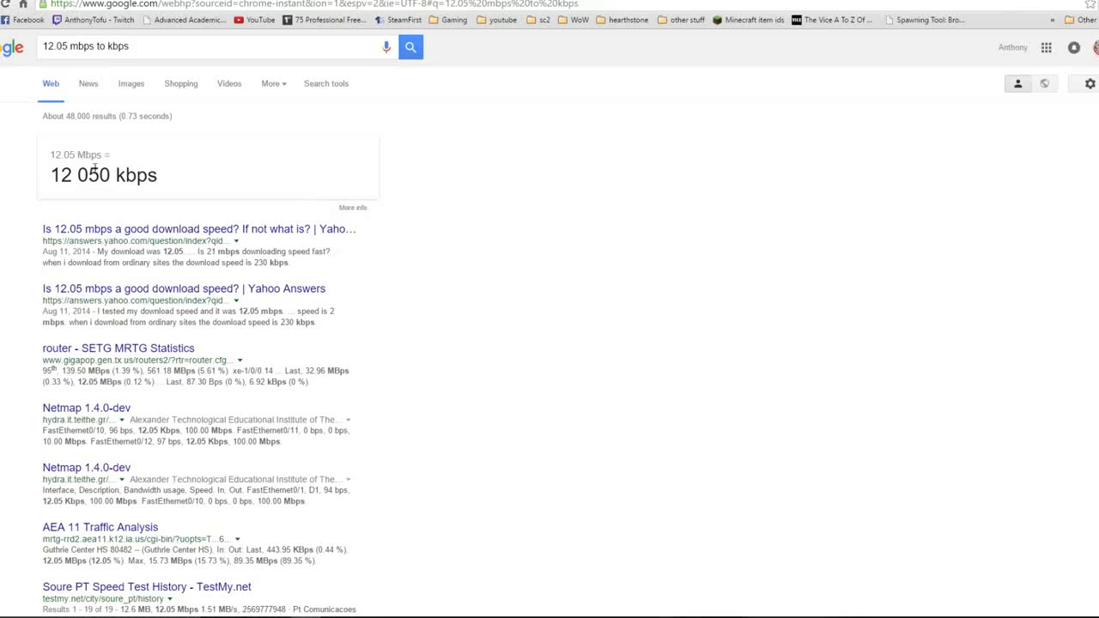
Step: Change the Google conversion query to "1 mbps to kbps" and run it
double_click(67, 46)
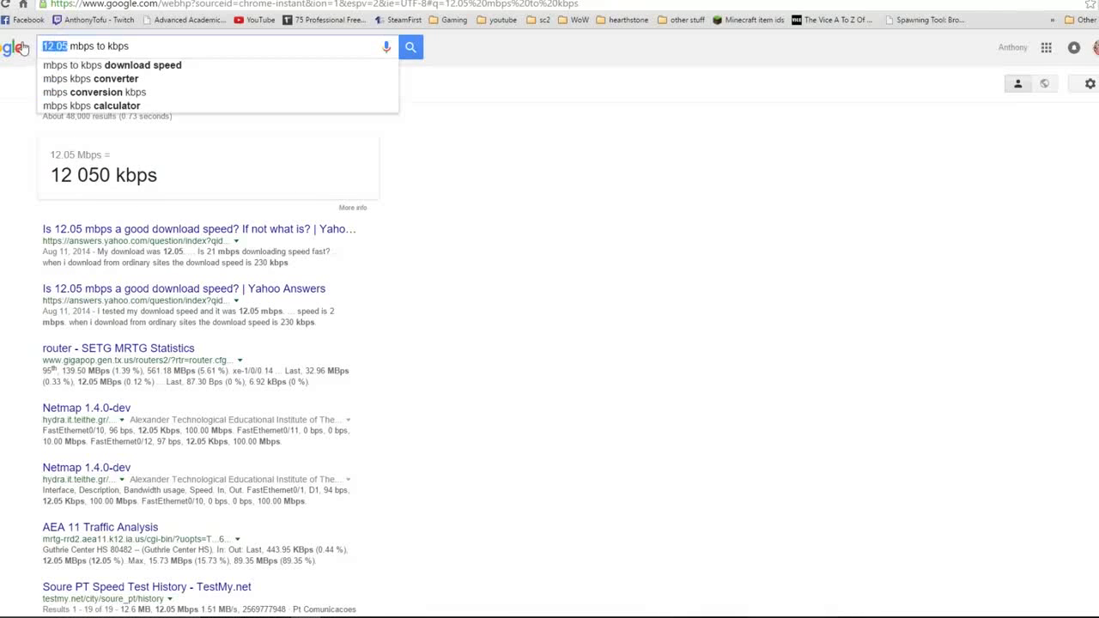
type("1)")
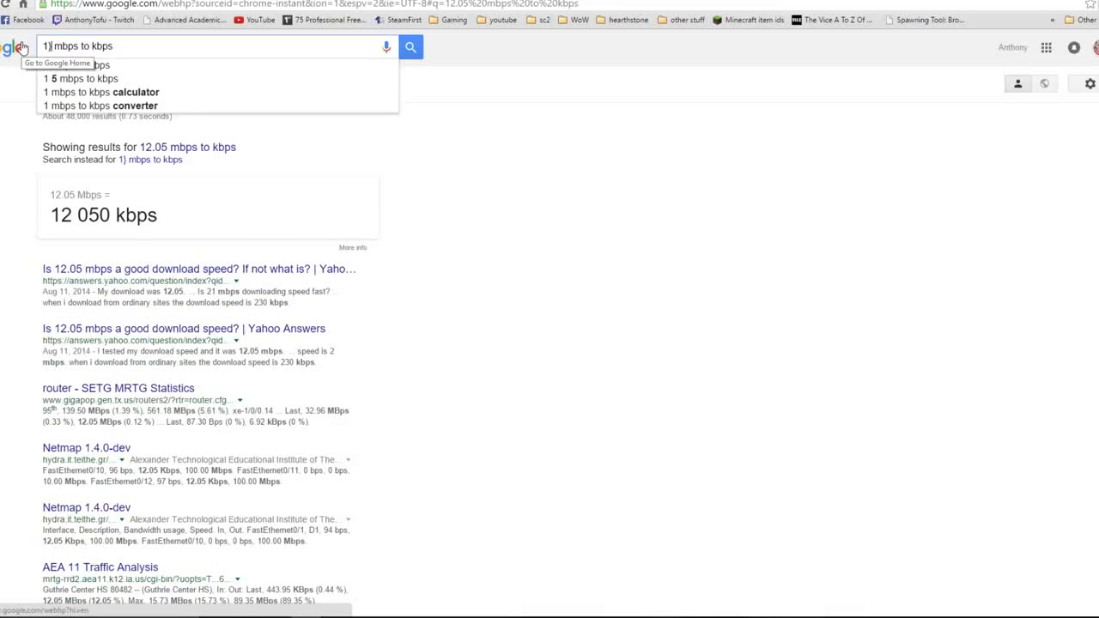
key("Return")
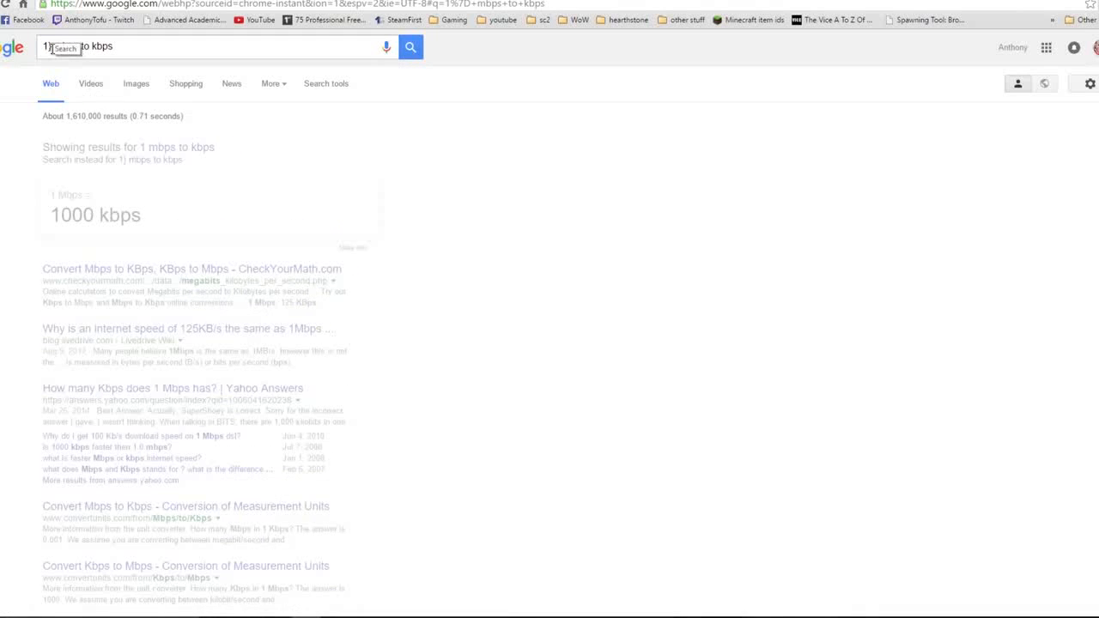
left_click(49, 48)
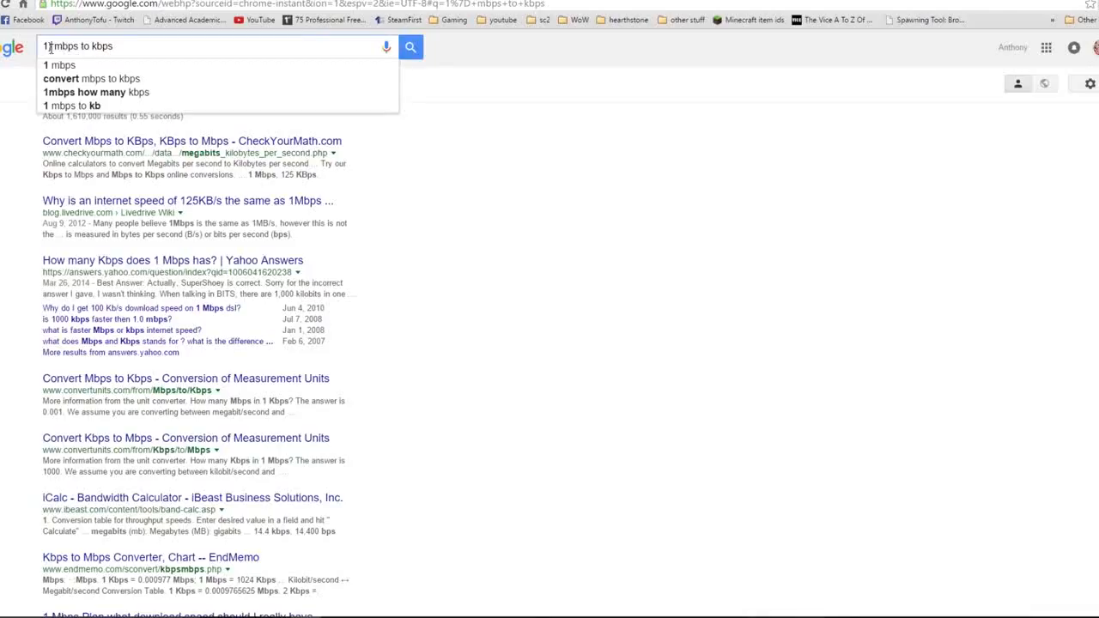
key("BackSpace")
key("Return")
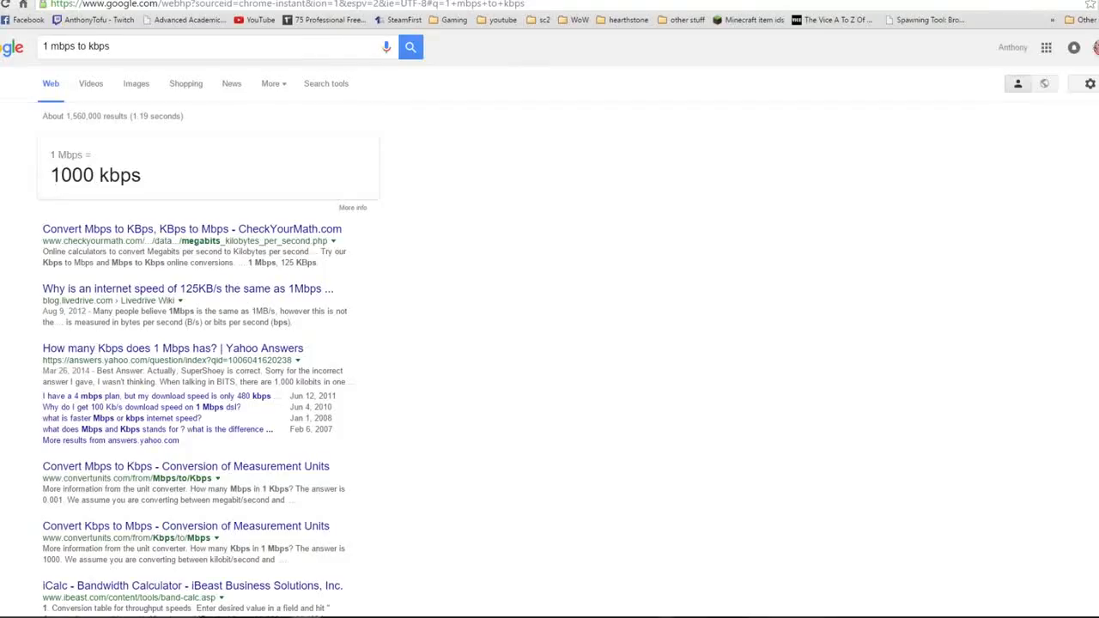
Step: Return to the 12.05 Mbps conversion, enter 12050 kbps as upload speed in the Stream Settings Estimator and generate the recommendations
left_click(225, 1)
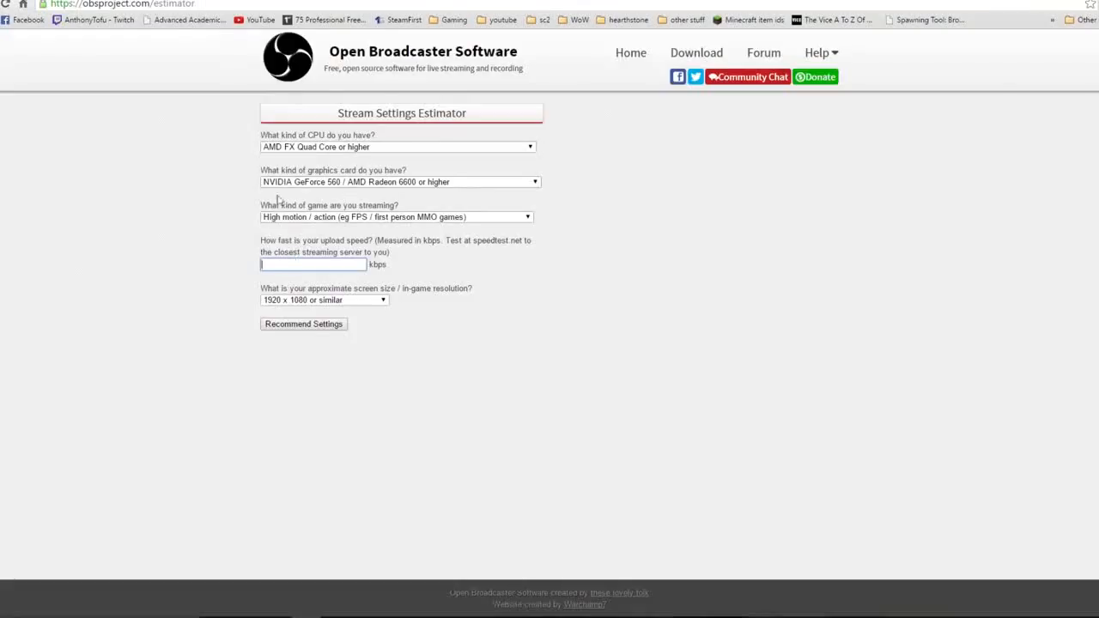
left_click(344, 2)
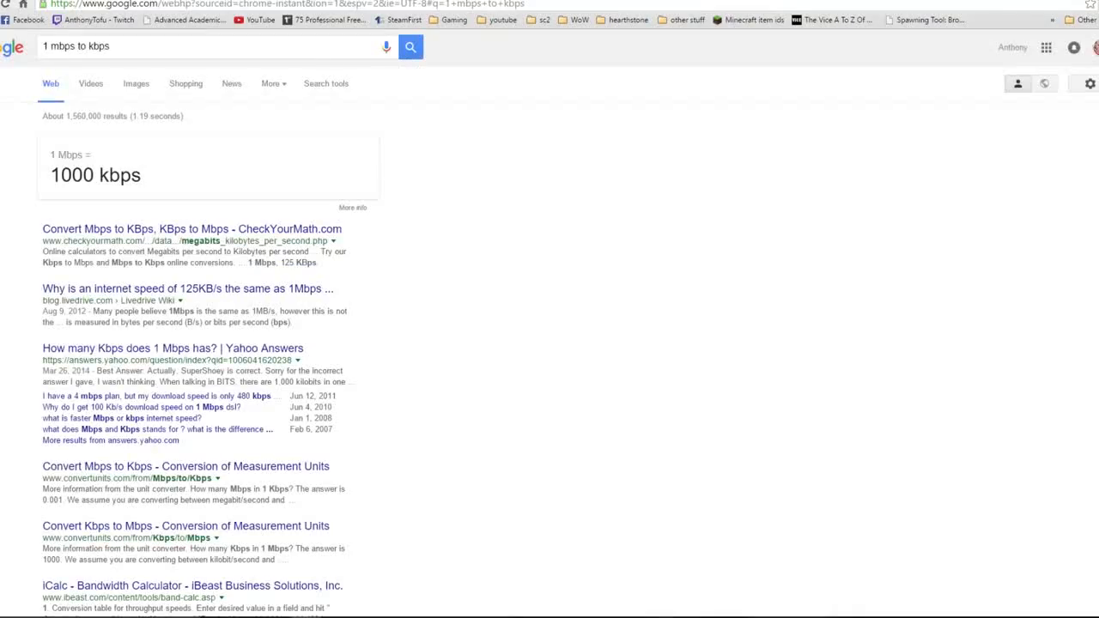
type("2.05")
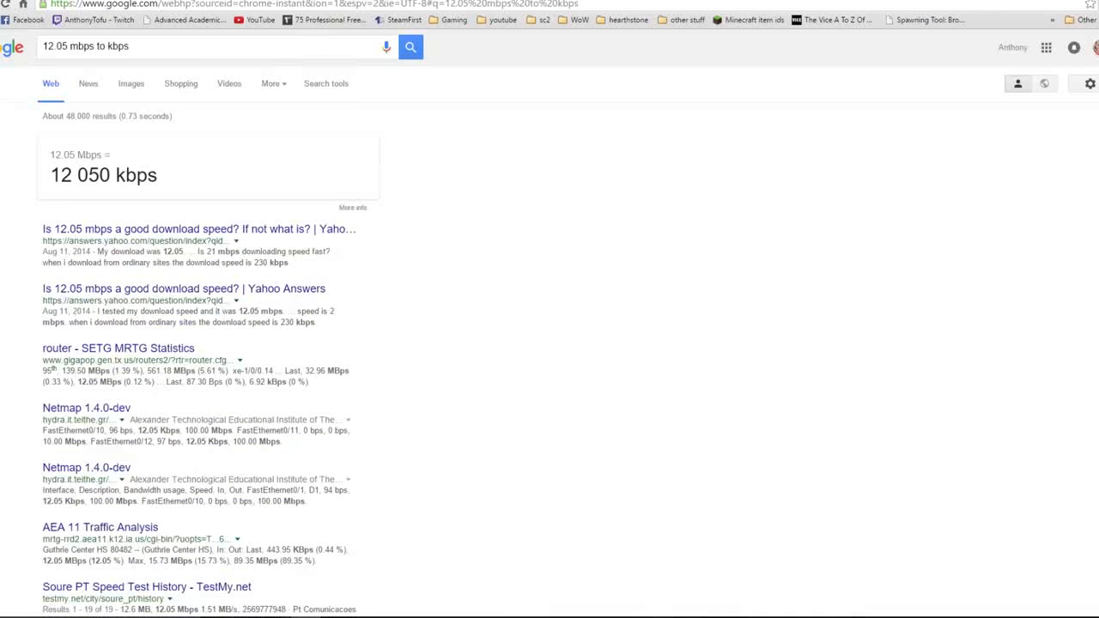
left_click(128, 2)
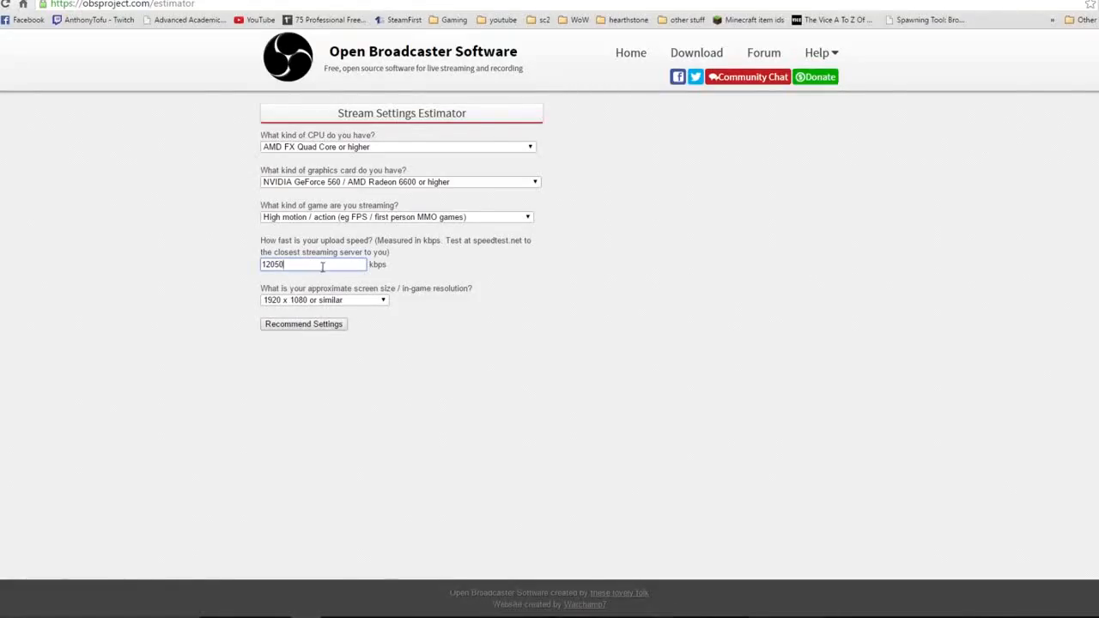
left_click(309, 325)
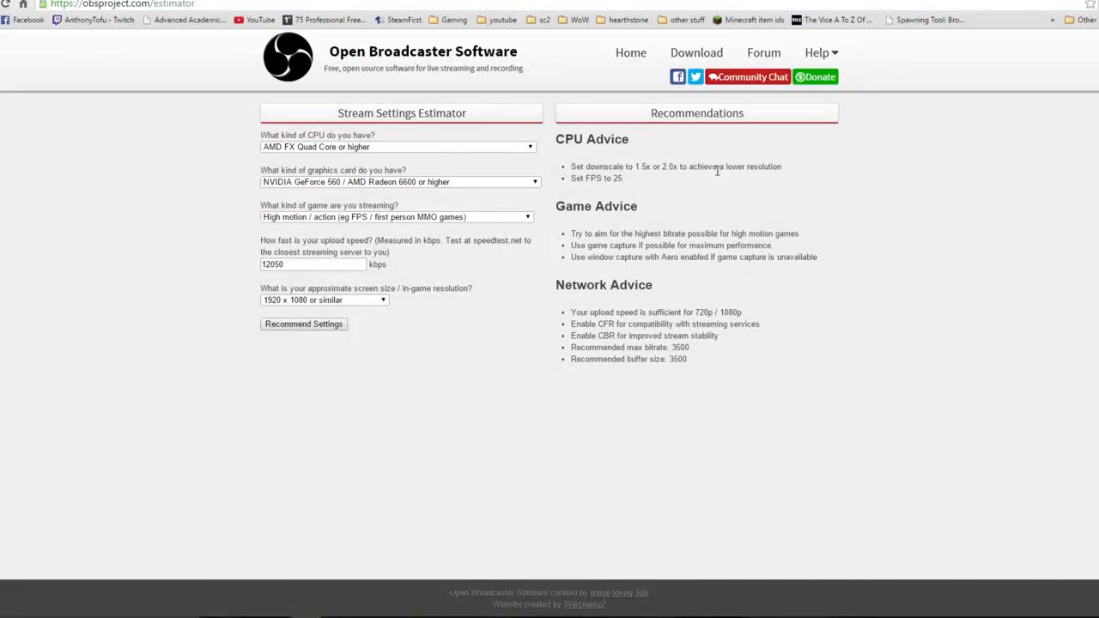
Step: Examine the CPU Advice on downscale and FPS in the estimator's recommendations
left_click_drag(616, 178, 559, 161)
left_click(622, 179)
left_click_drag(624, 180, 563, 161)
left_click(628, 185)
left_click_drag(622, 178, 560, 165)
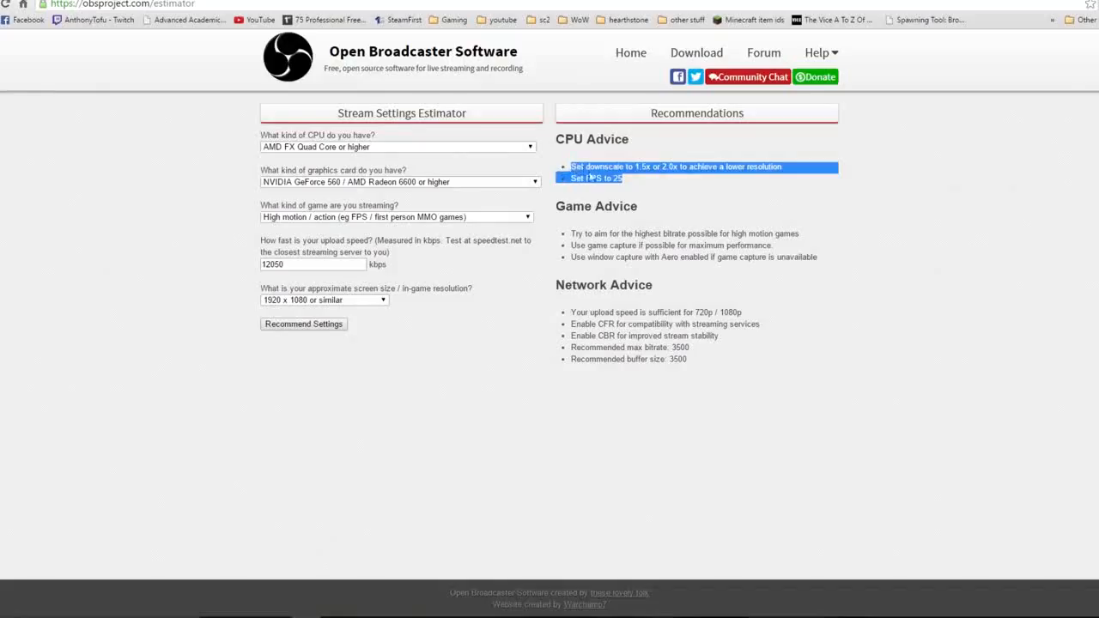
left_click_drag(647, 180, 557, 164)
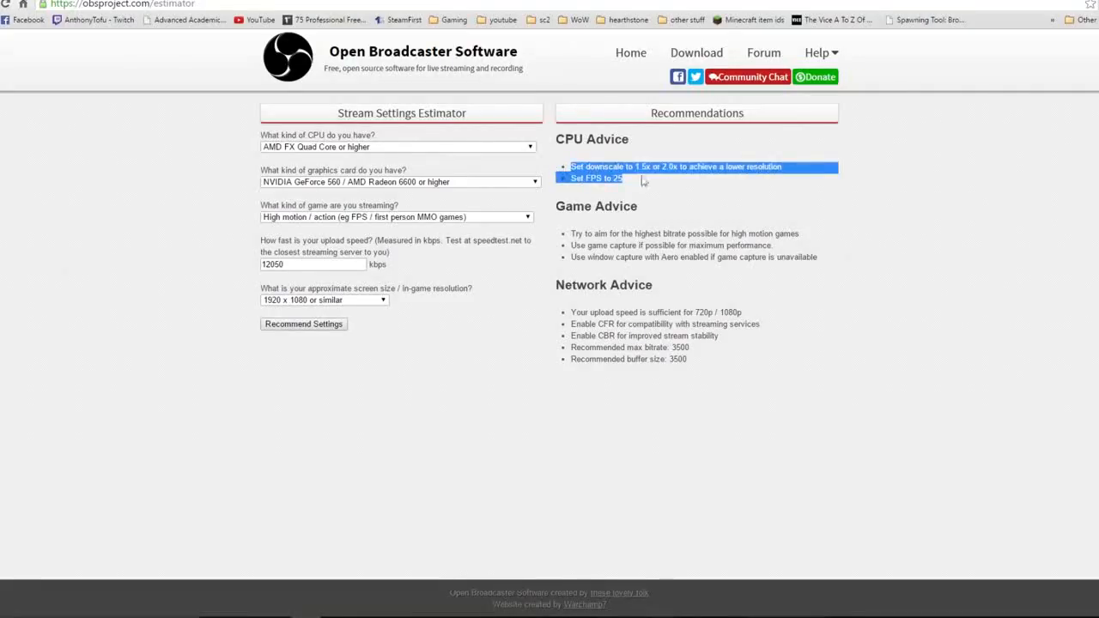
left_click(678, 185)
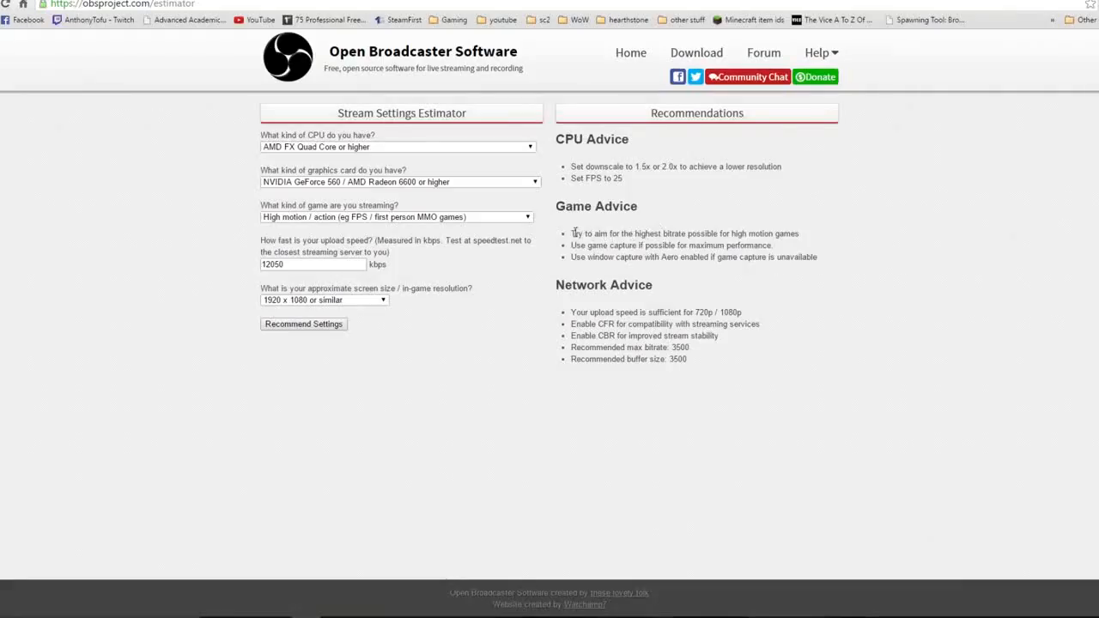
Step: Read through the Game Advice on bitrate and capture methods in the recommendations
left_click_drag(575, 234, 856, 223)
left_click(852, 225)
left_click_drag(790, 234, 926, 230)
left_click(1004, 220)
left_click_drag(831, 272, 584, 261)
left_click(825, 272)
Step: Review the Network Advice on CFR, CBR, maximum bitrate and buffer size
mouse_move(581, 324)
left_mouse_down()
mouse_move(656, 324)
mouse_move(562, 327)
left_mouse_up()
left_click(558, 328)
left_click_drag(559, 341, 1026, 323)
left_click(807, 347)
left_click_drag(670, 347, 690, 359)
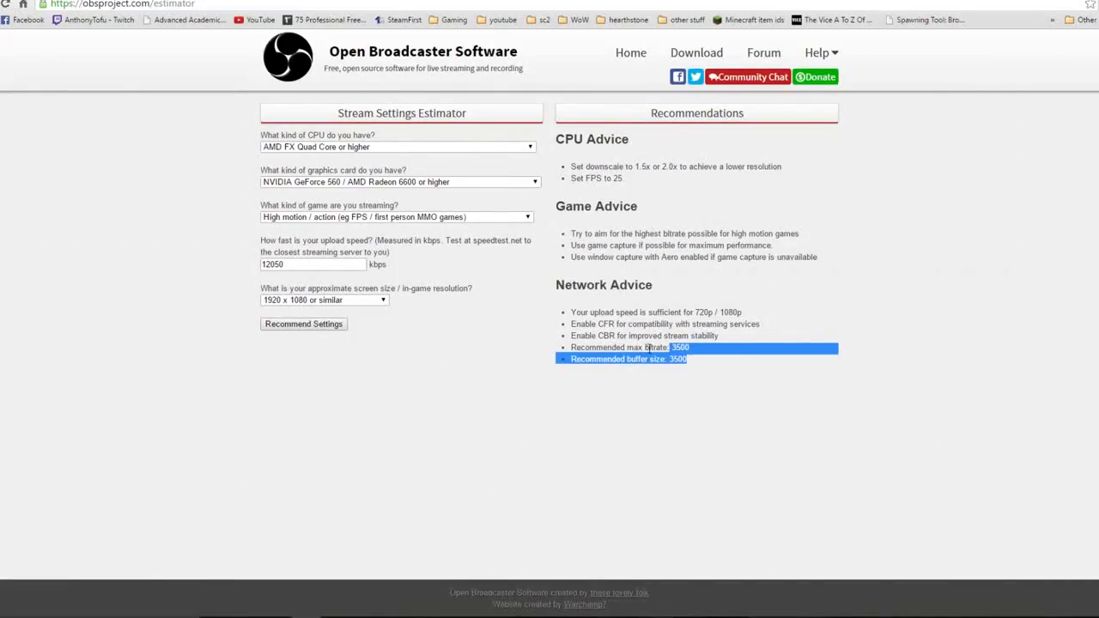
left_click(668, 399)
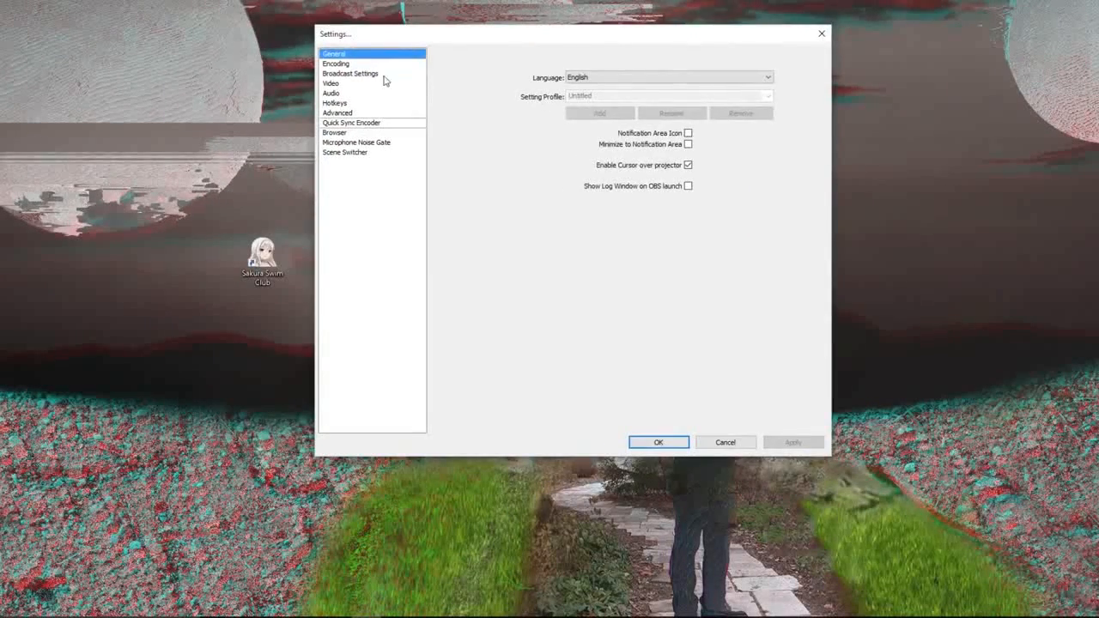
Step: In the Open Broadcaster Software settings, check the Encoding page's bitrate and buffer size, then cancel the dialog
left_click(361, 74)
left_click(343, 65)
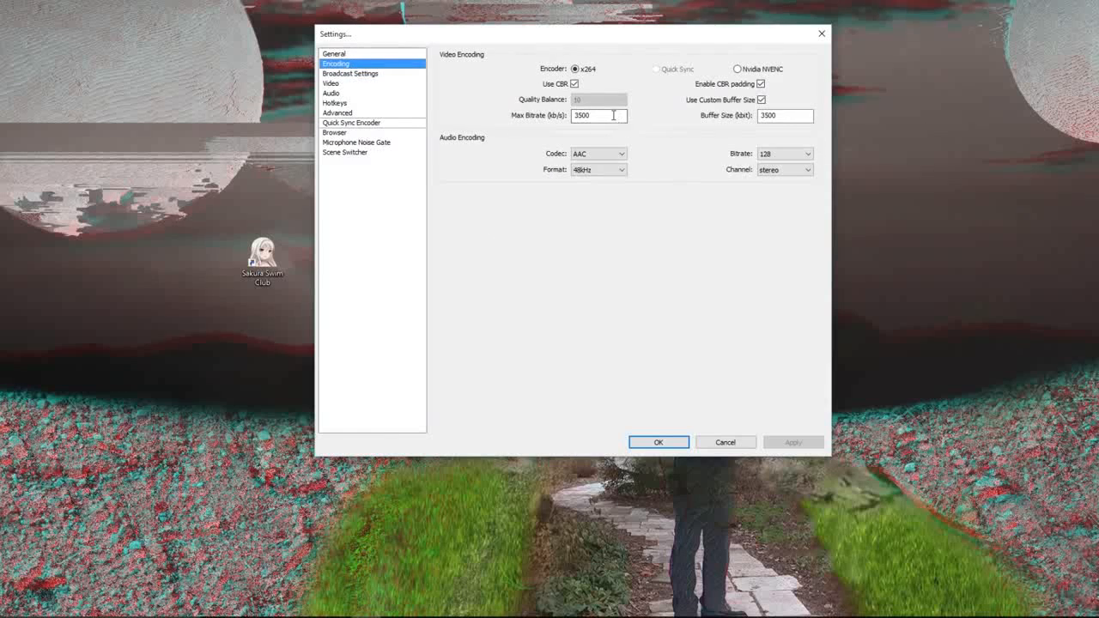
left_click(726, 443)
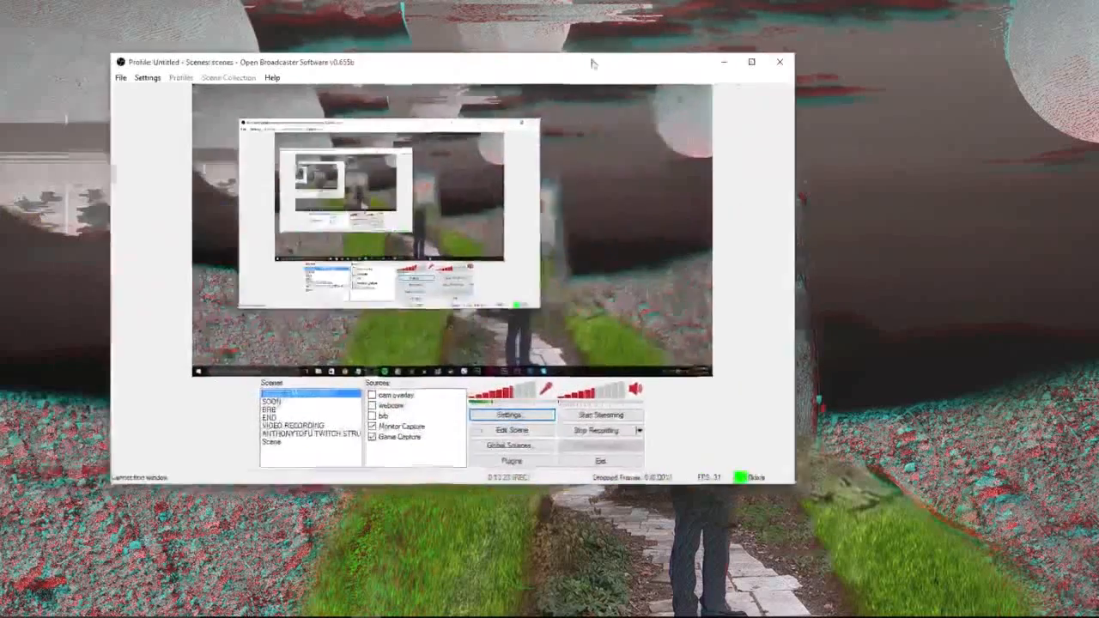
Step: Switch to SCENE 1 MAIN SCENE with its cam overlay source enabled and stop the recording
left_click_drag(591, 61, 625, 59)
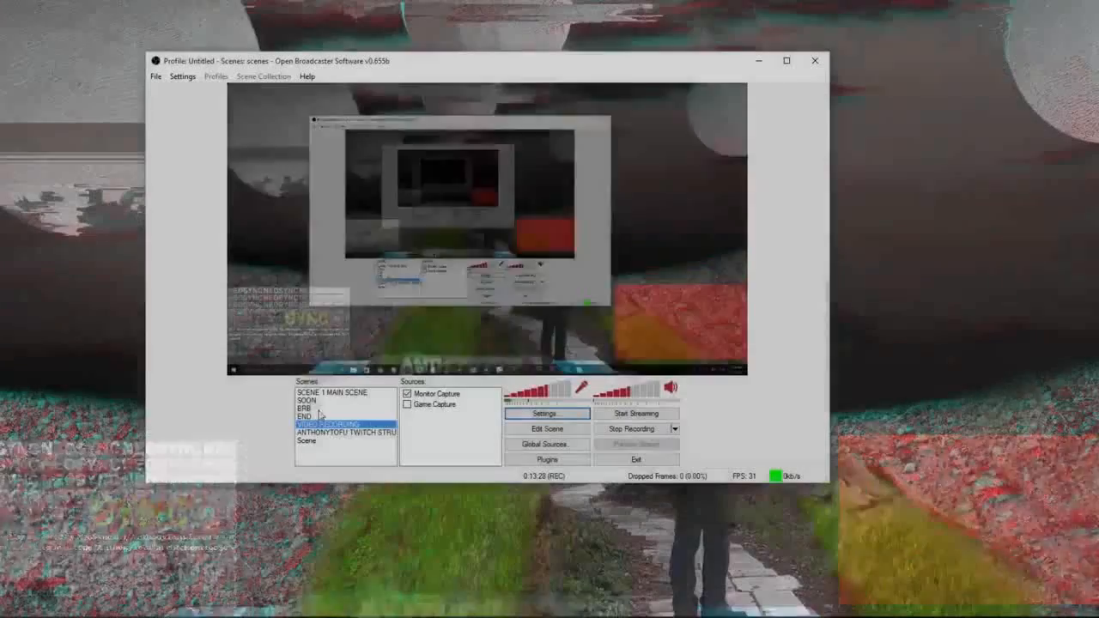
left_click(331, 391)
left_click(407, 394)
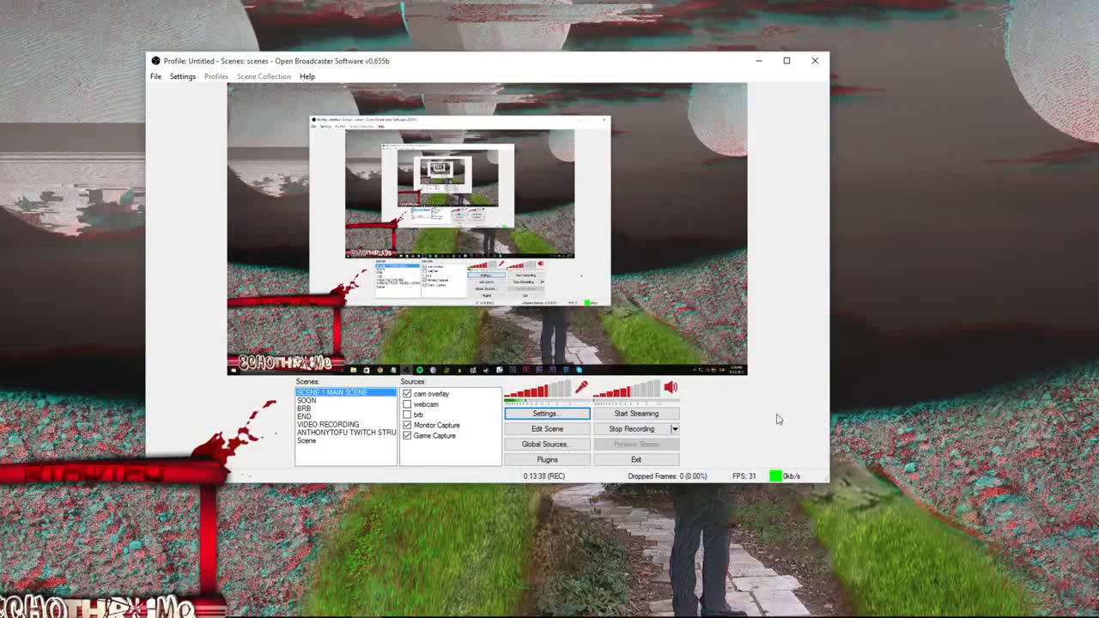
left_click(643, 433)
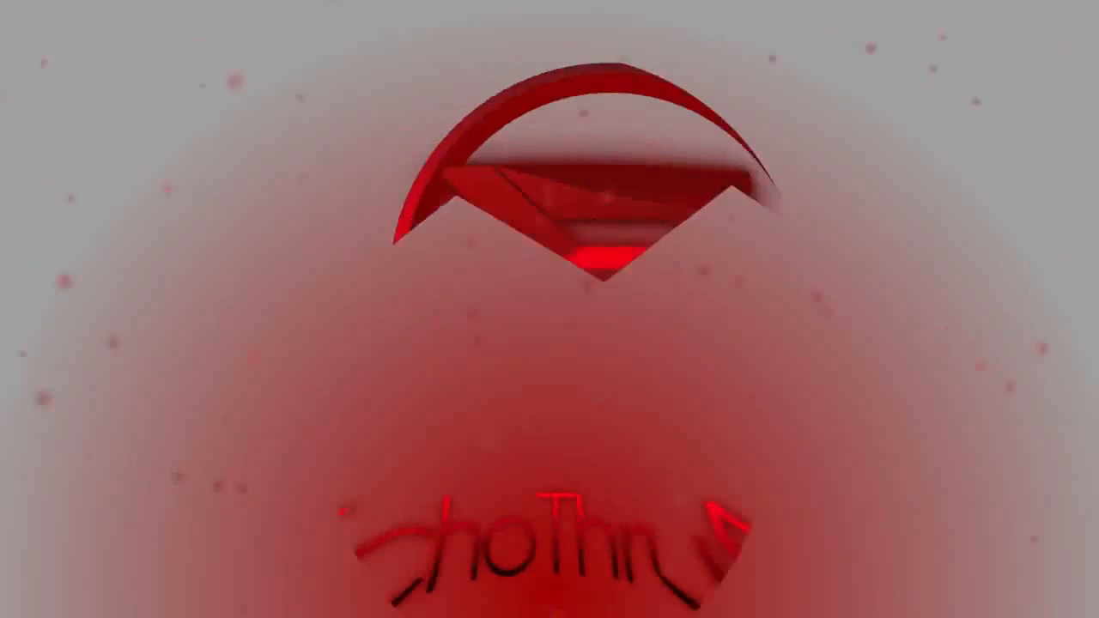